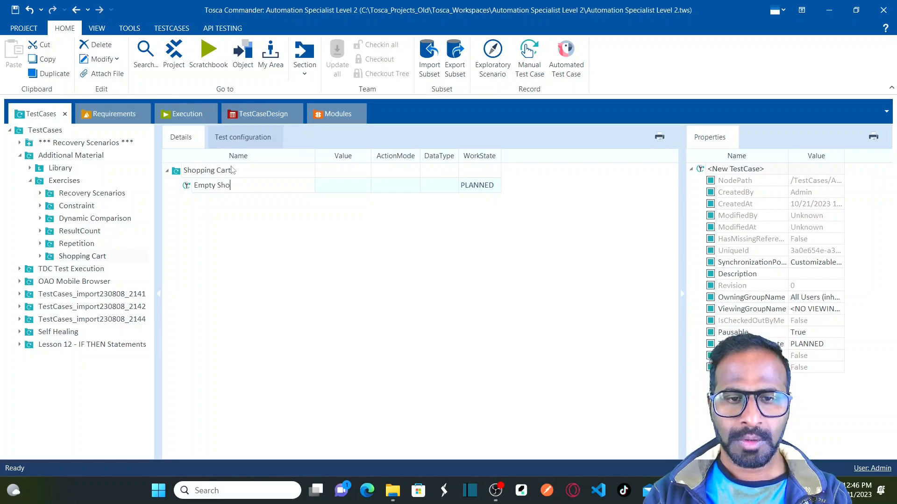
Step: Name the new test case in the Shopping Cart folder "Empty Shopping Cart"
{"action": "type", "text": "Cart"}
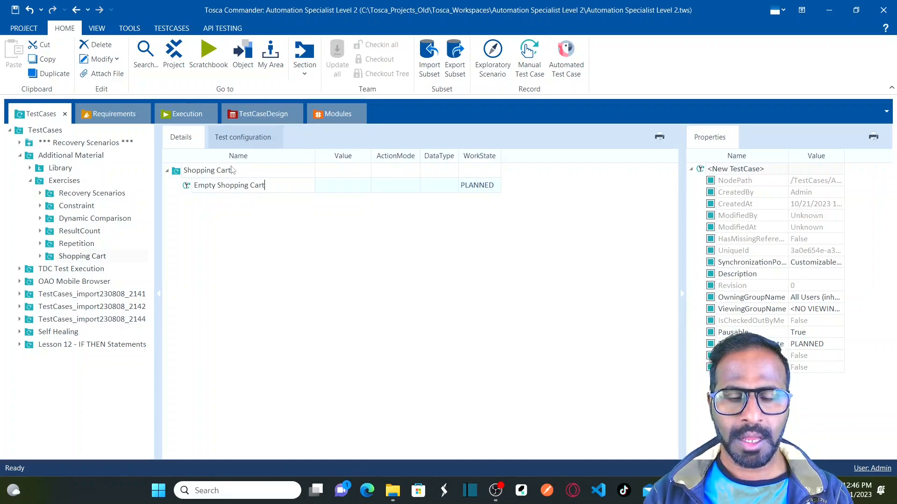
{"action": "left_click", "coordinate": [247, 229]}
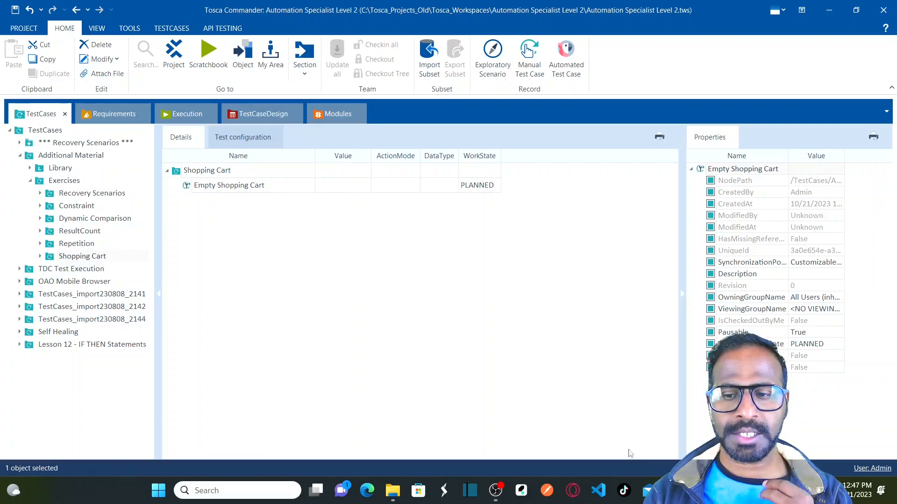
Step: Switch to the Demo Web Shop in Chrome, open the shopping cart and examine its listed products
{"action": "mouse_move", "coordinate": [675, 490]}
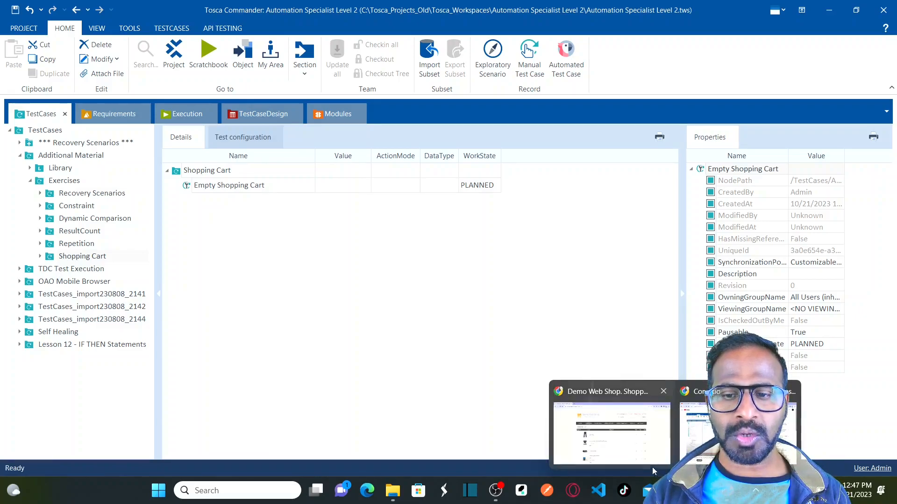
{"action": "left_click", "coordinate": [638, 460]}
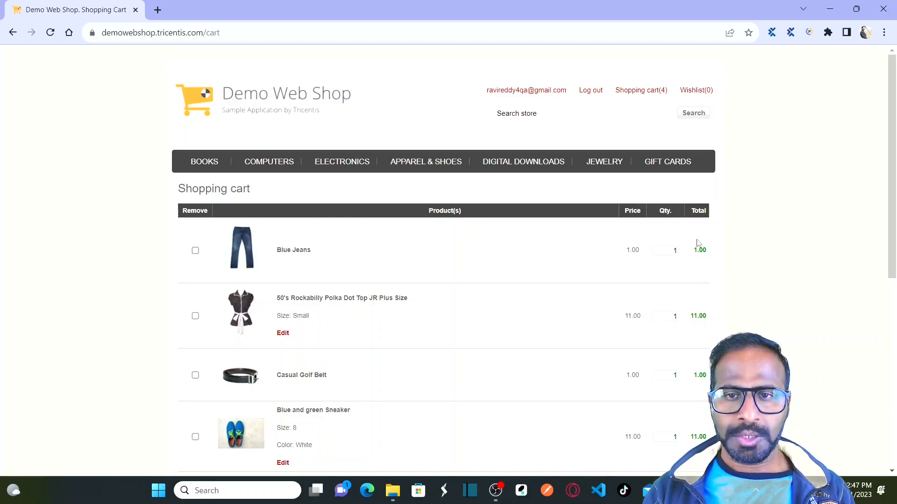
{"action": "left_click", "coordinate": [637, 97]}
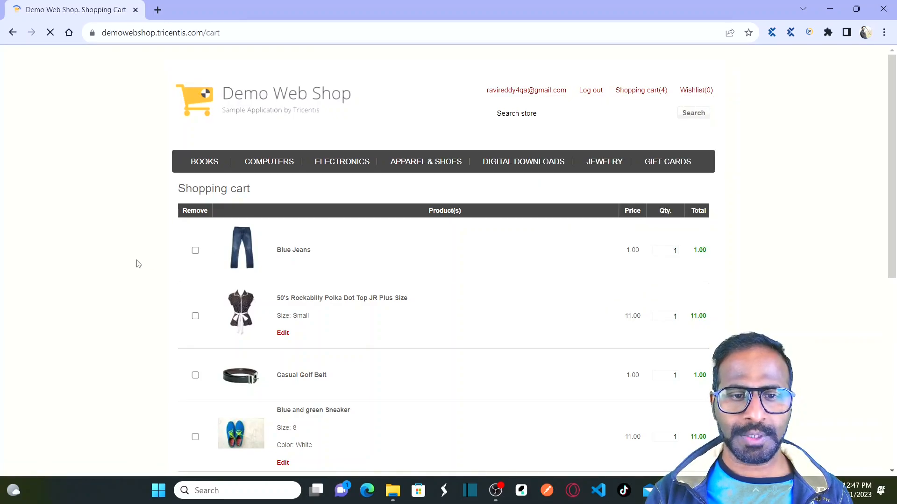
{"action": "scroll", "coordinate": [393, 306], "scroll_direction": "down", "scroll_amount": 1}
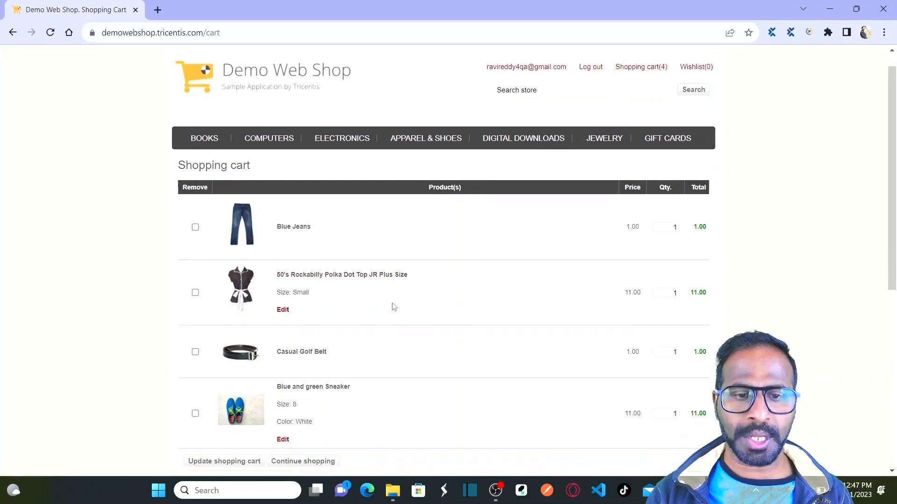
{"action": "scroll", "coordinate": [394, 307], "scroll_direction": "down", "scroll_amount": 1}
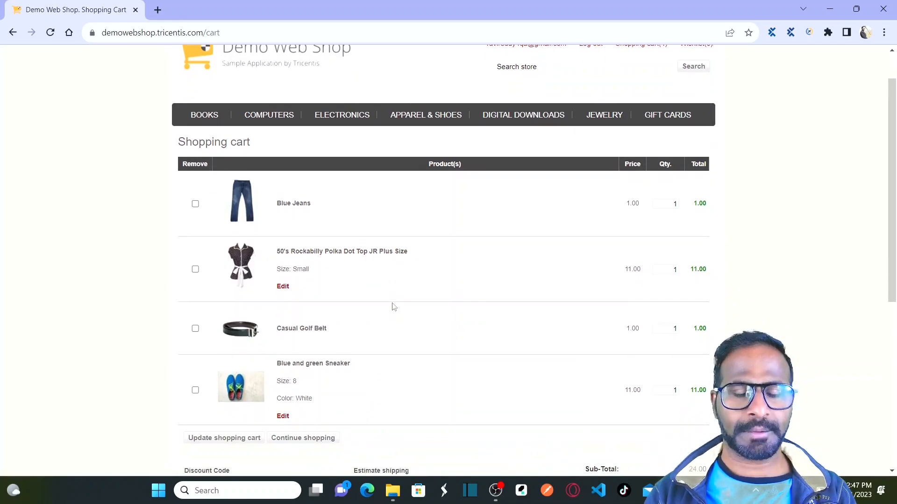
{"action": "scroll", "coordinate": [393, 307], "scroll_direction": "up", "scroll_amount": 1}
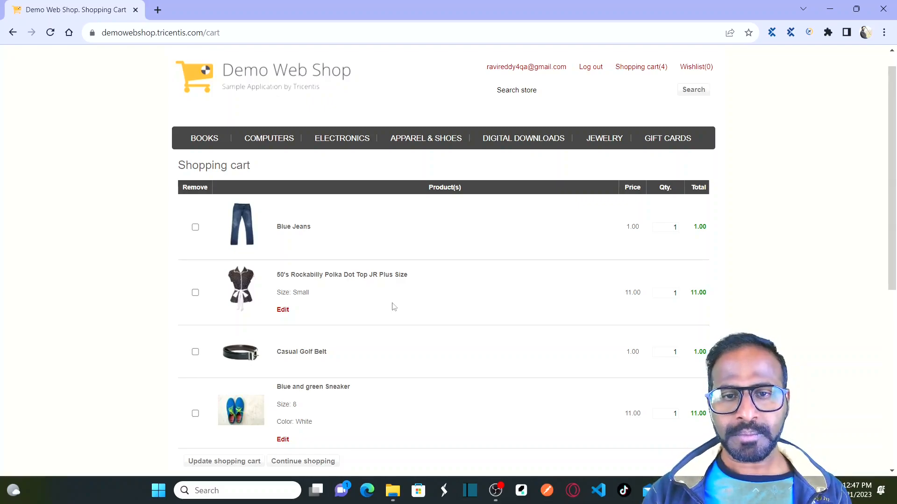
{"action": "mouse_move", "coordinate": [637, 71]}
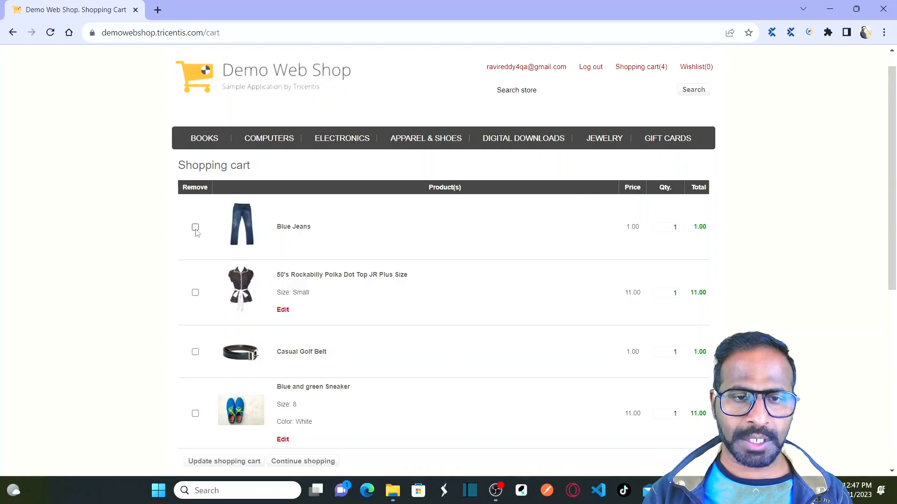
Step: Empty the shopping cart by removing the Blue Jeans, Polka Dot Top, Casual Golf Belt and Blue and green Sneaker one at a time
{"action": "left_click", "coordinate": [211, 462]}
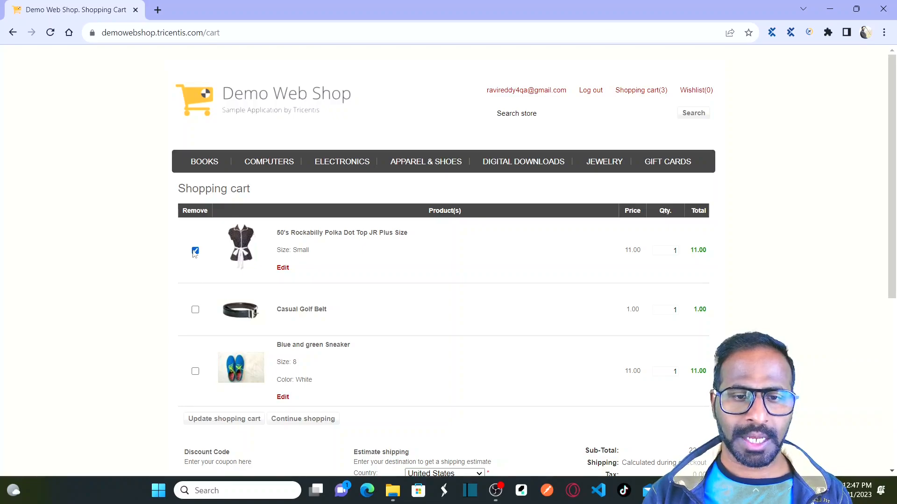
{"action": "left_click", "coordinate": [218, 423]}
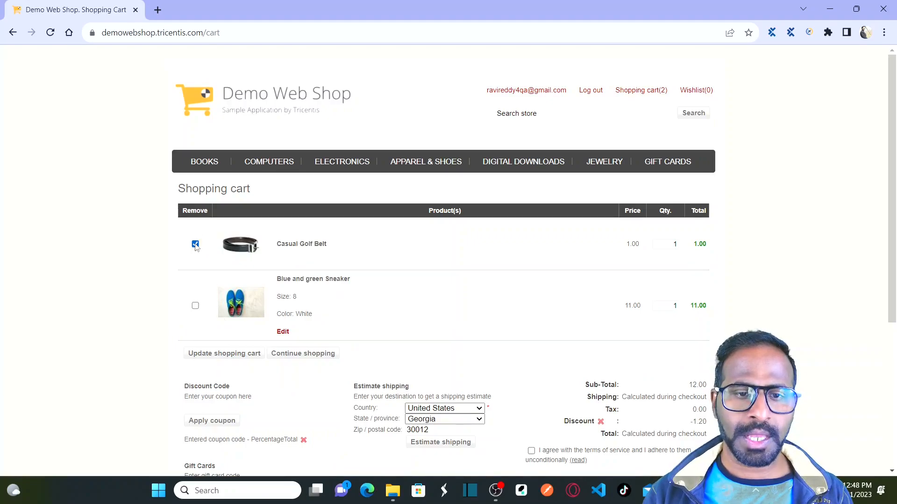
{"action": "left_click", "coordinate": [207, 356]}
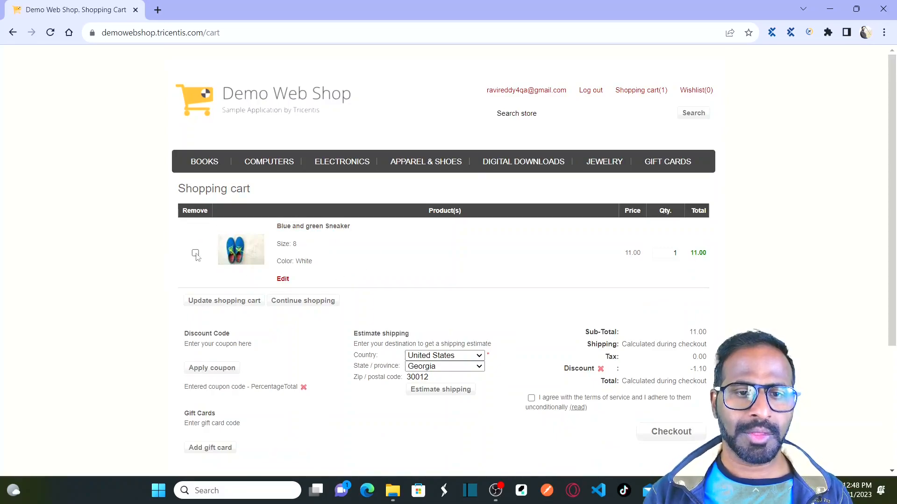
{"action": "left_click", "coordinate": [214, 301]}
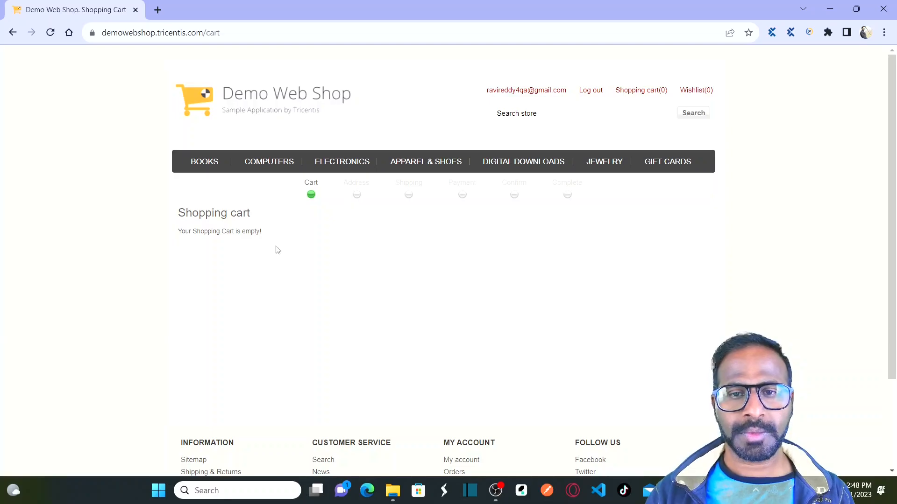
Step: Add Blue Jeans and the 50's Rockabilly Polka Dot Top in size Small from Apparel & Shoes to the cart
{"action": "left_click", "coordinate": [415, 167]}
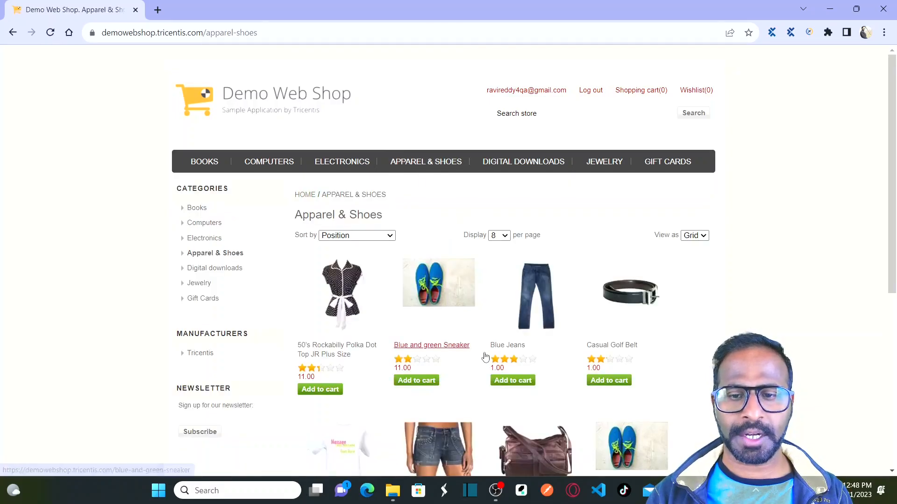
{"action": "left_click", "coordinate": [507, 382]}
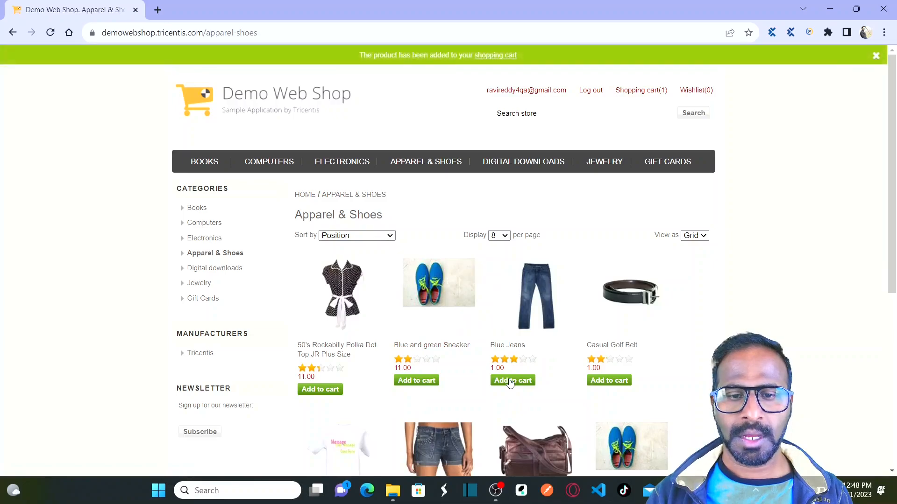
{"action": "left_click", "coordinate": [313, 392]}
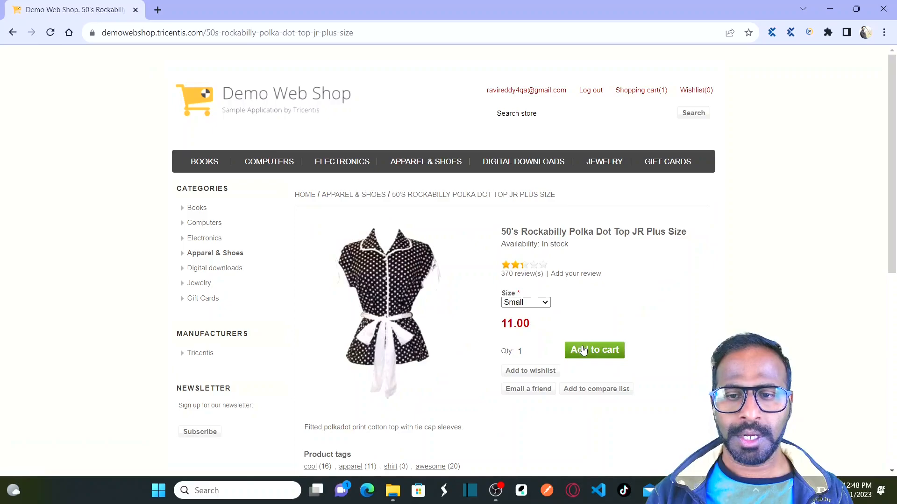
{"action": "left_click", "coordinate": [583, 351]}
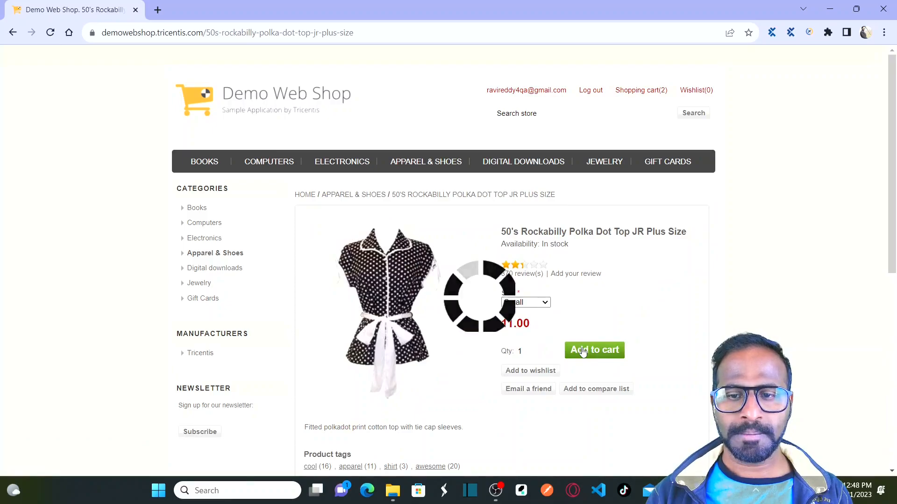
Step: Add the Casual Golf Belt and the Blue and green Sneaker from Apparel & Shoes to the cart, and open the cart
{"action": "left_click", "coordinate": [418, 171]}
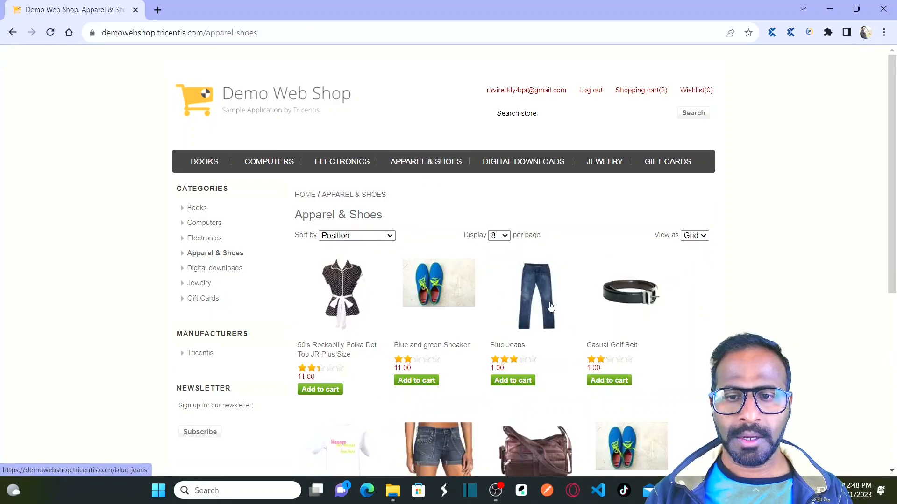
{"action": "left_click", "coordinate": [612, 382]}
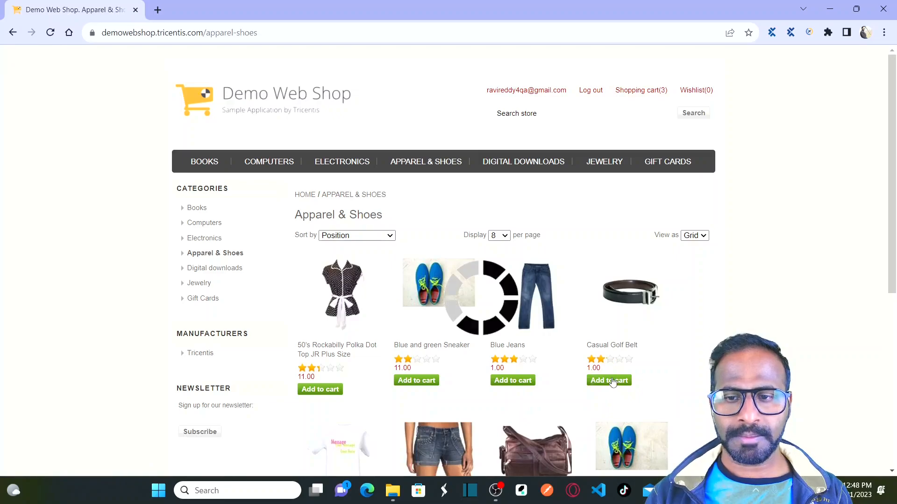
{"action": "left_click", "coordinate": [417, 382]}
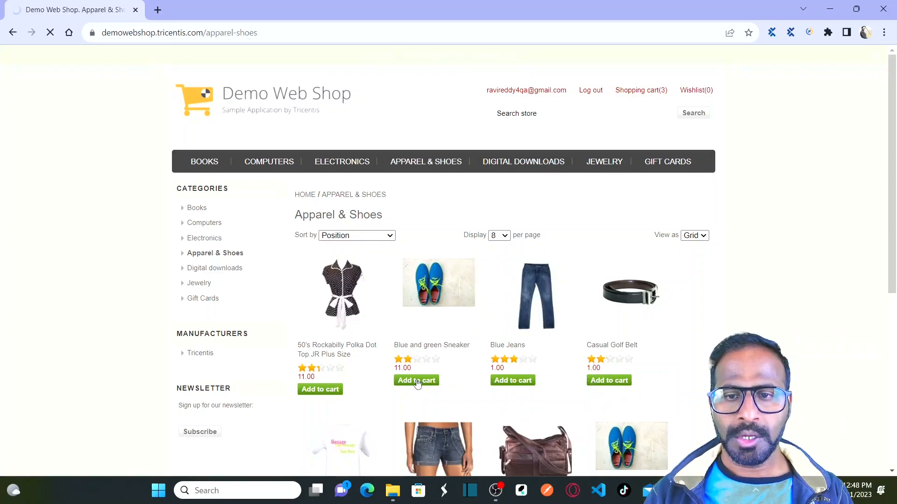
{"action": "left_click", "coordinate": [584, 390]}
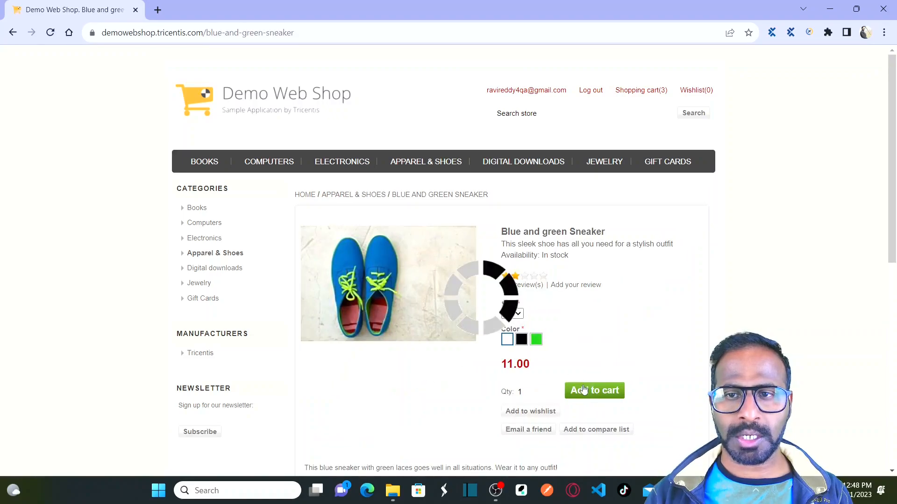
{"action": "left_click", "coordinate": [643, 93]}
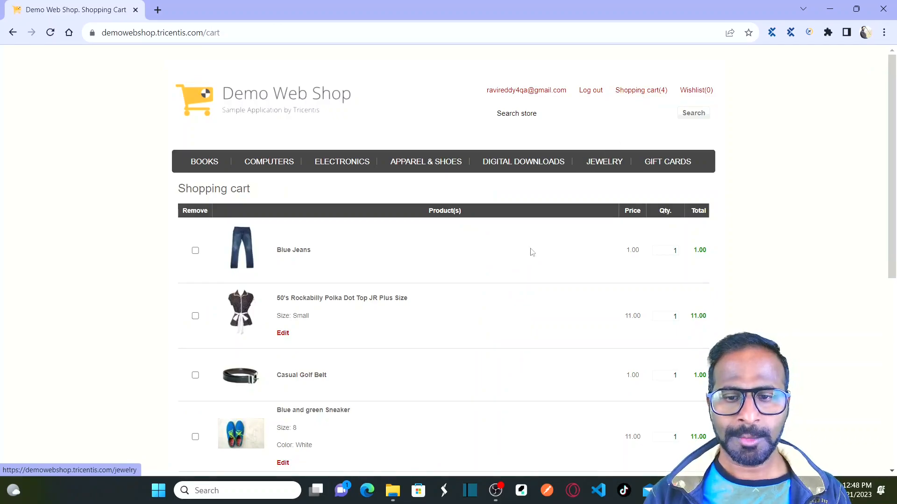
Step: Switch to Tosca Commander and back to the web shop in Chrome, and reopen the shopping cart page from its header link
{"action": "mouse_move", "coordinate": [675, 490]}
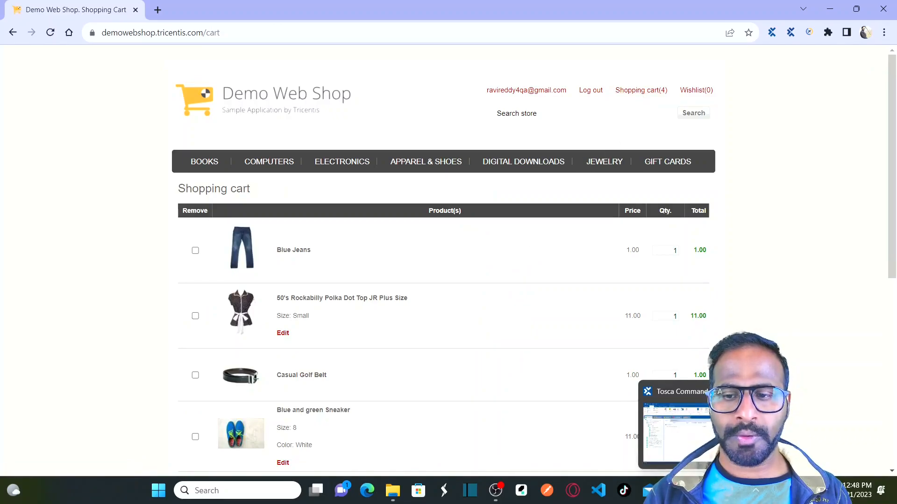
{"action": "left_click", "coordinate": [675, 432]}
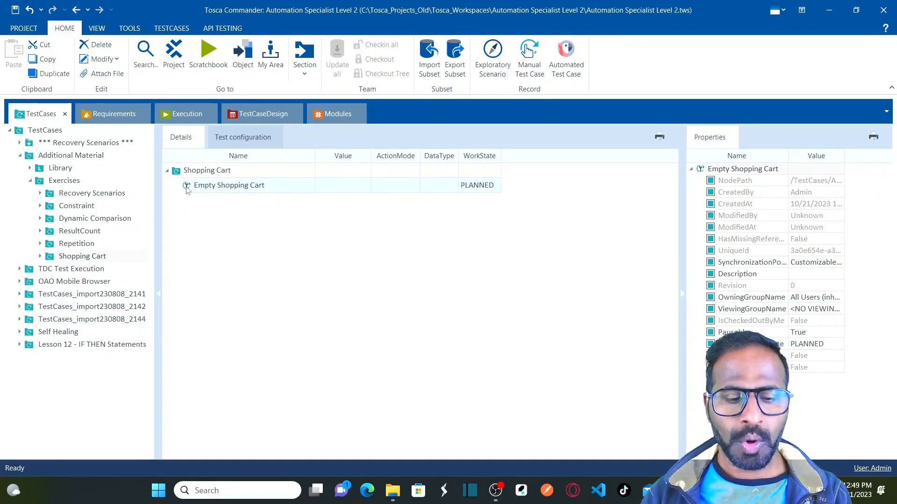
{"action": "key", "text": "alt+Tab"}
{"action": "mouse_move", "coordinate": [666, 90]}
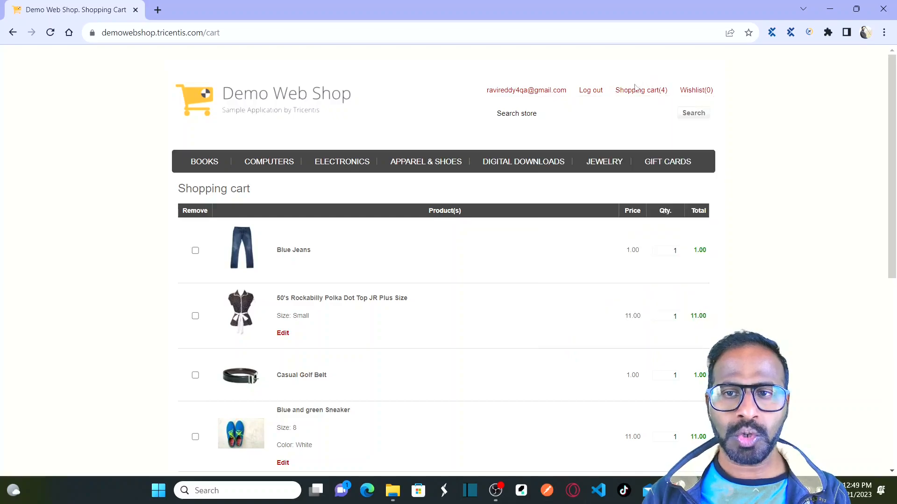
{"action": "left_click", "coordinate": [638, 96]}
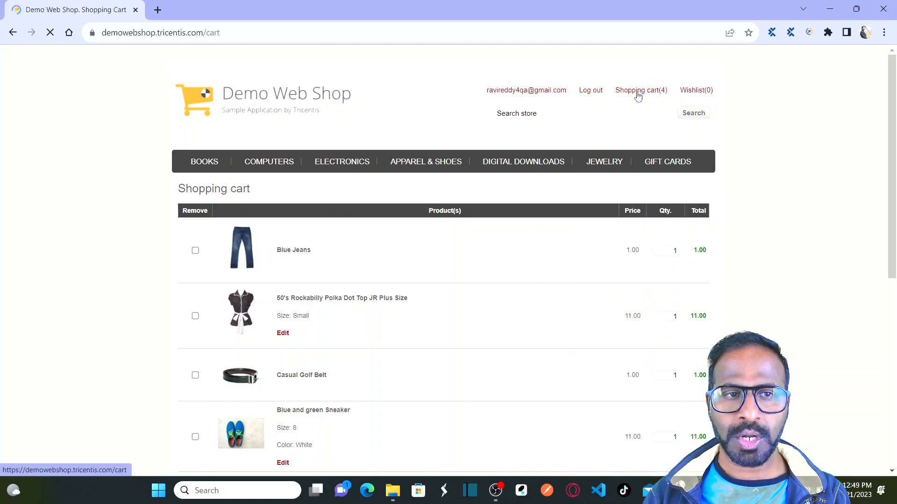
Step: Switch to Tosca Commander and add the Top menu module as a test step in the Empty Shopping Cart test case
{"action": "key", "text": "alt+Tab"}
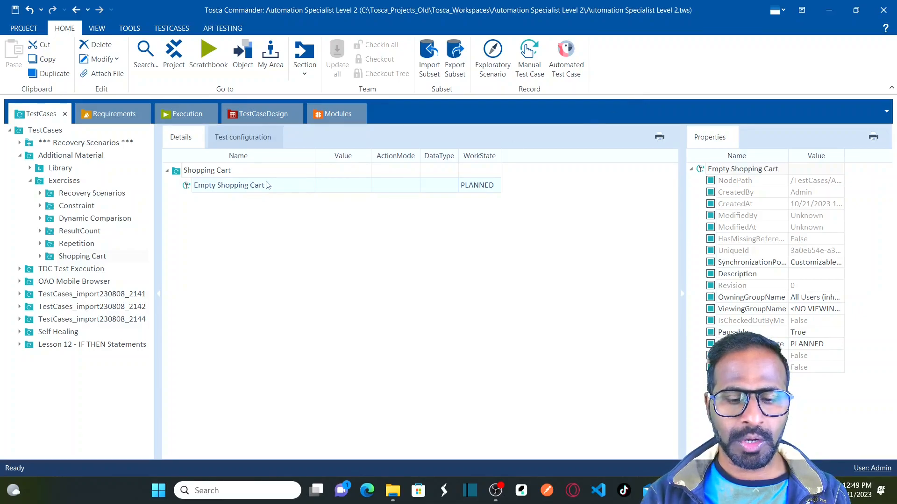
{"action": "key", "text": "ctrl+t"}
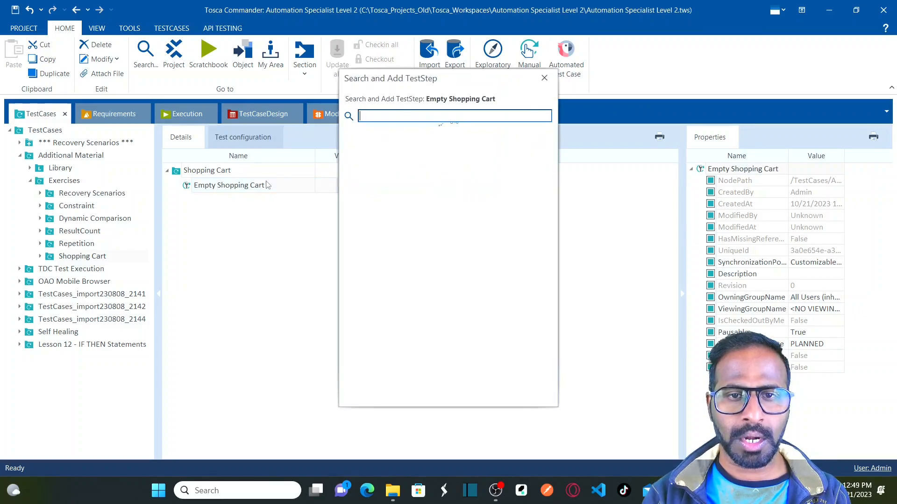
{"action": "type", "text": "top"}
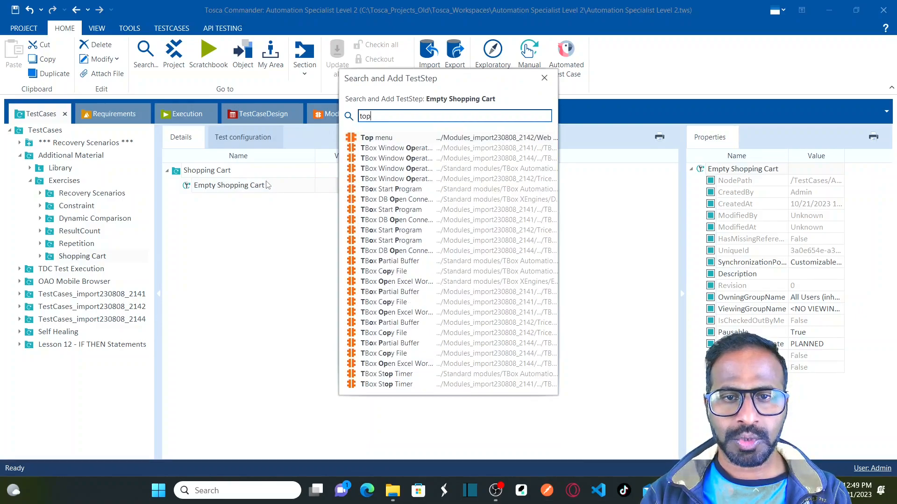
{"action": "double_click", "coordinate": [382, 138]}
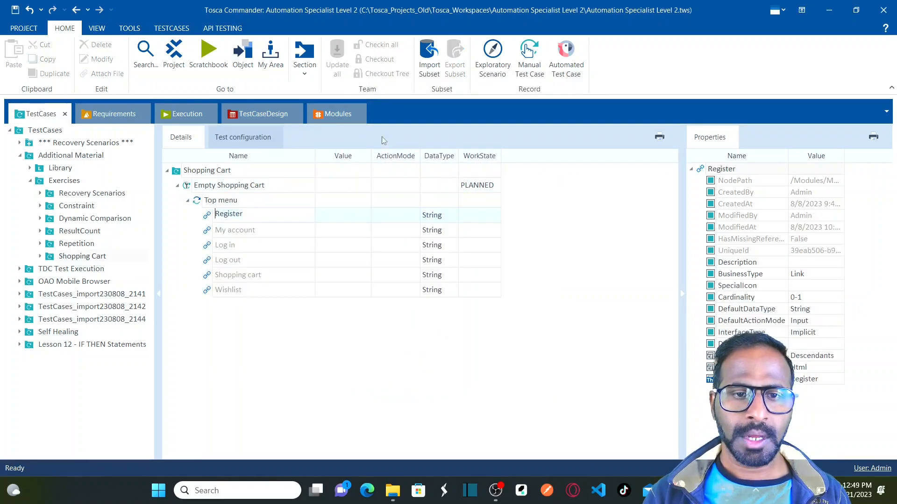
Step: Set the value of the Shopping cart link in the Top menu test step to X
{"action": "left_click", "coordinate": [330, 279]}
{"action": "left_click", "coordinate": [329, 279]}
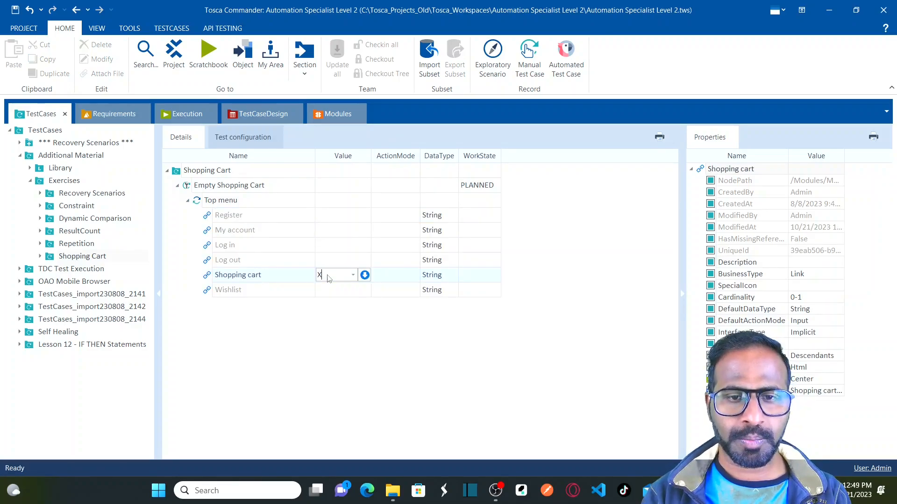
{"action": "key", "text": "Return"}
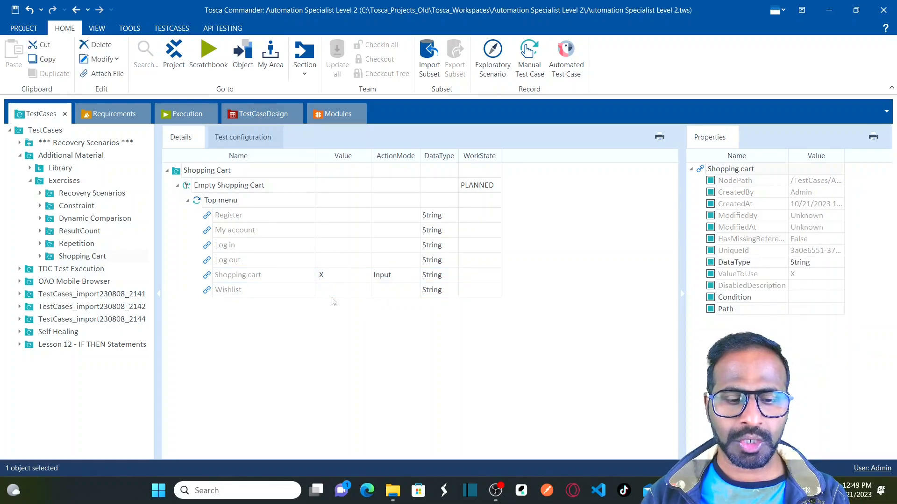
Step: Check the cart page in Chrome, return to Tosca Commander and add a second Top menu test step to the Empty Shopping Cart test case
{"action": "key", "text": "alt+Tab"}
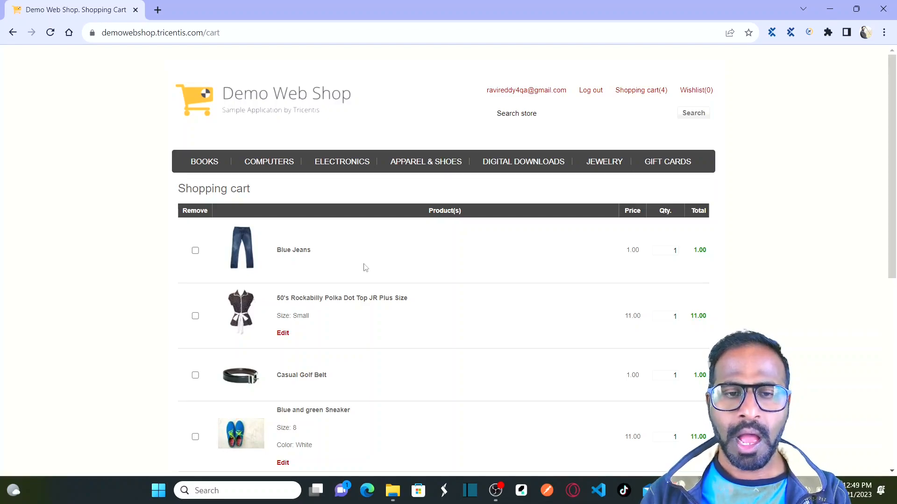
{"action": "key", "text": "alt+Tab"}
{"action": "left_click", "coordinate": [188, 185]}
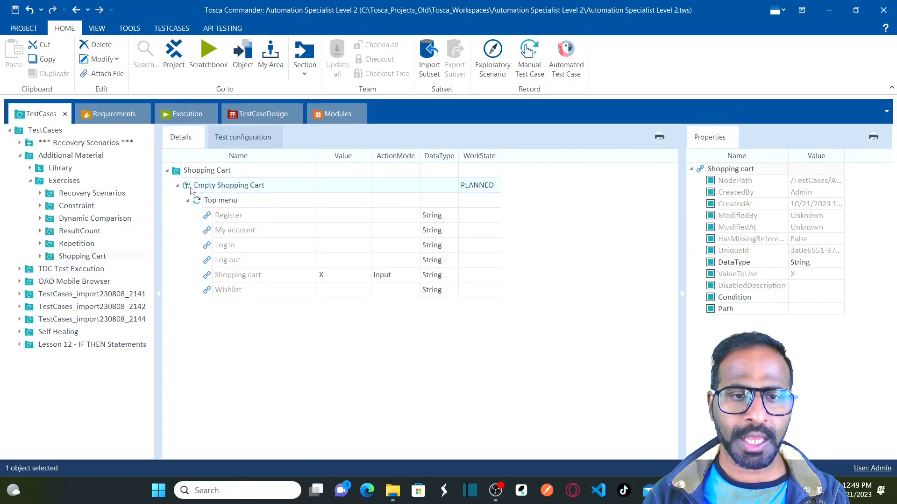
{"action": "key", "text": "ctrl+t"}
{"action": "type", "text": "top"}
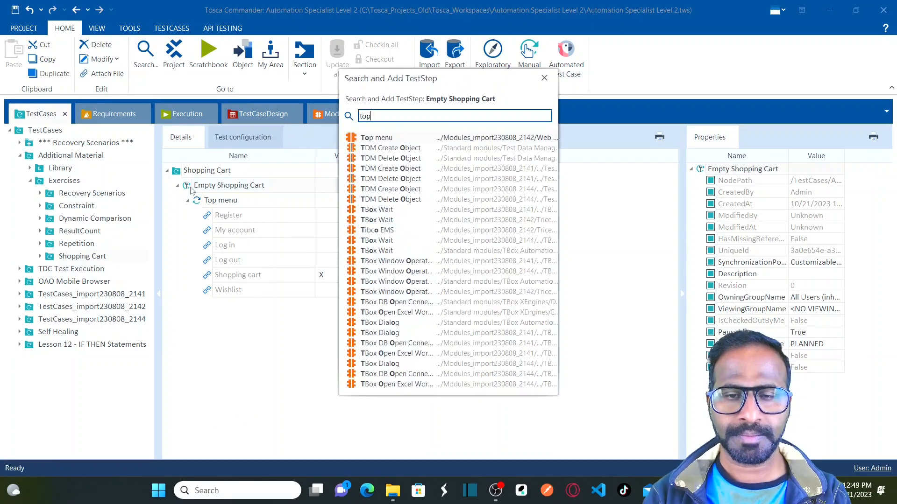
{"action": "double_click", "coordinate": [383, 139]}
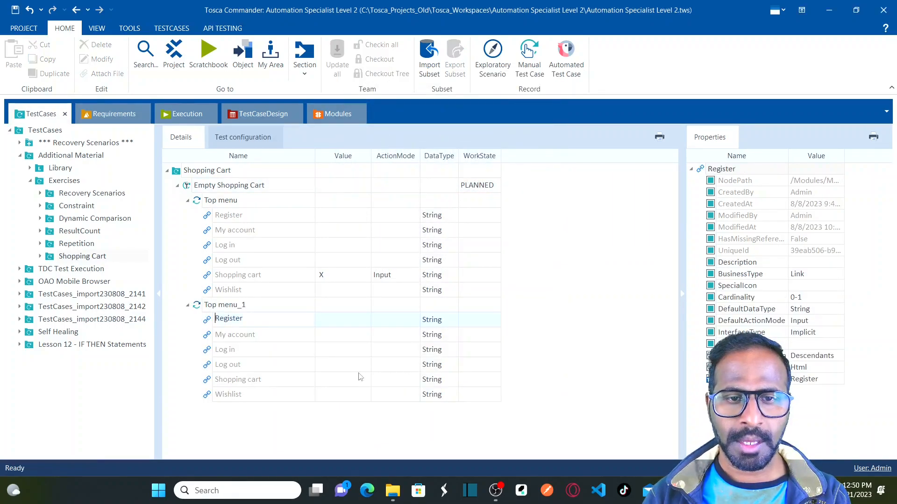
Step: Set the value of the Log out link in the Top menu_1 test step to X
{"action": "left_click", "coordinate": [325, 368]}
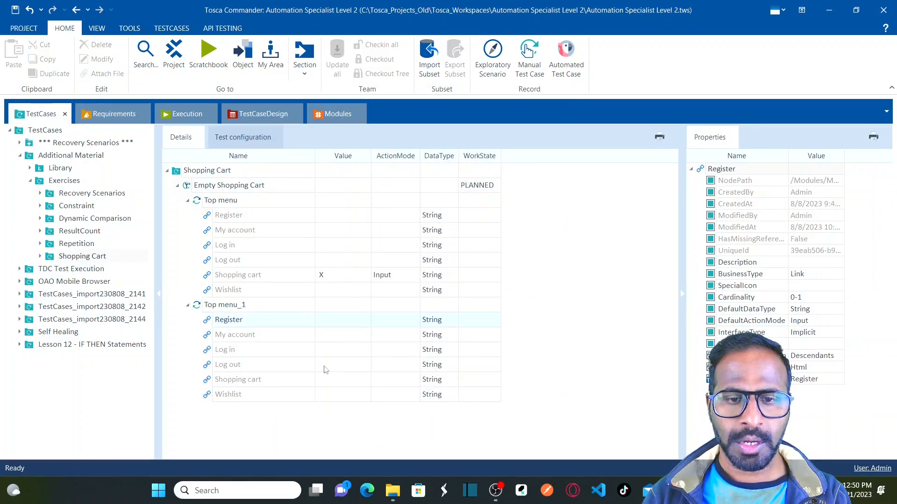
{"action": "left_click", "coordinate": [325, 368]}
{"action": "type", "text": "X"}
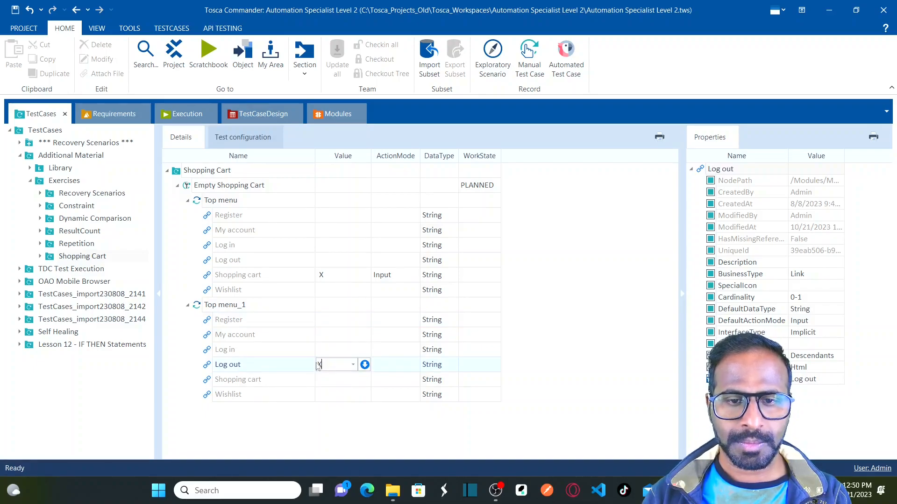
{"action": "left_click", "coordinate": [320, 347]}
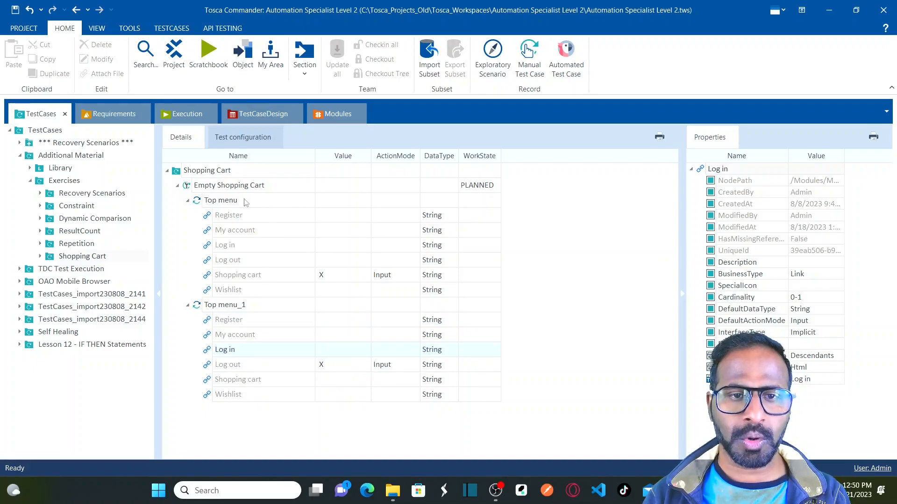
Step: Add the CloseBrowser module as a test step in Empty Shopping Cart and set its Title value to Demo*
{"action": "left_click", "coordinate": [213, 186]}
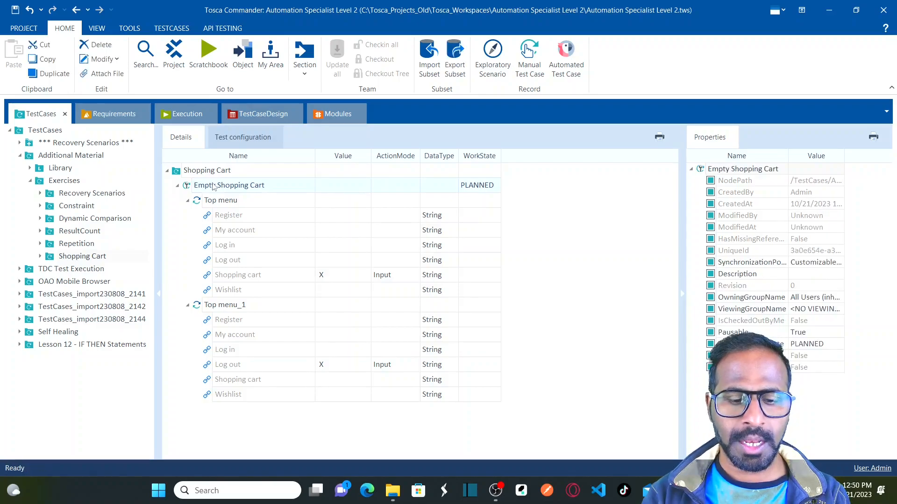
{"action": "key", "text": "ctrl+t"}
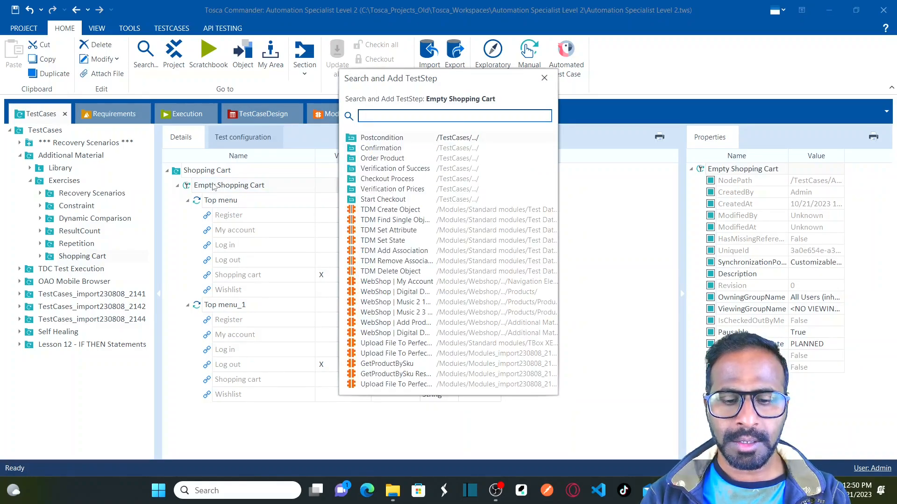
{"action": "type", "text": "close"}
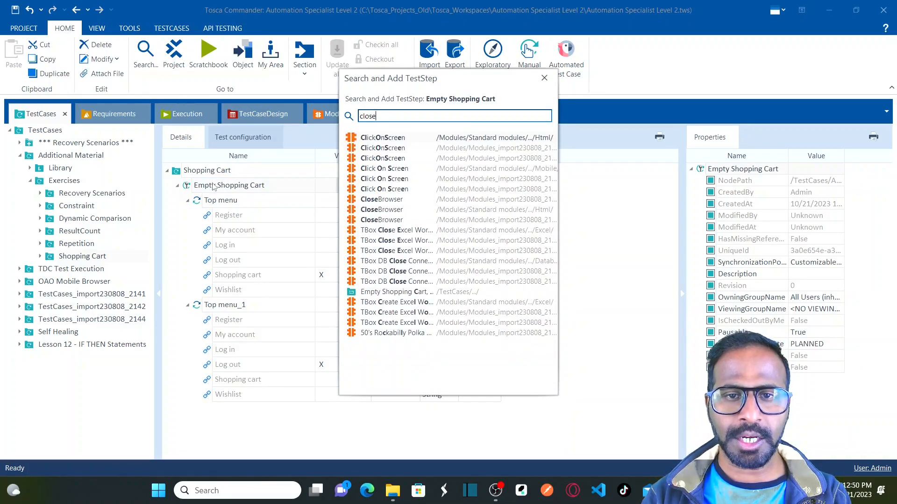
{"action": "double_click", "coordinate": [392, 199]}
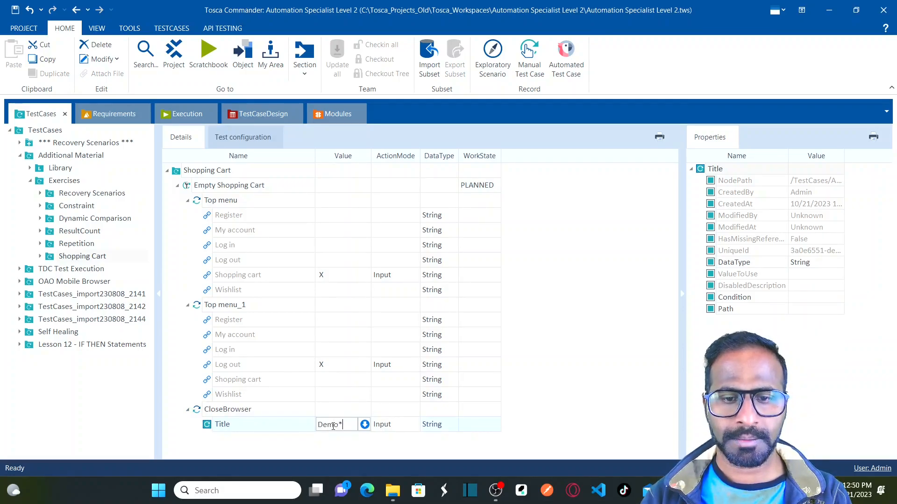
{"action": "left_click", "coordinate": [360, 259]}
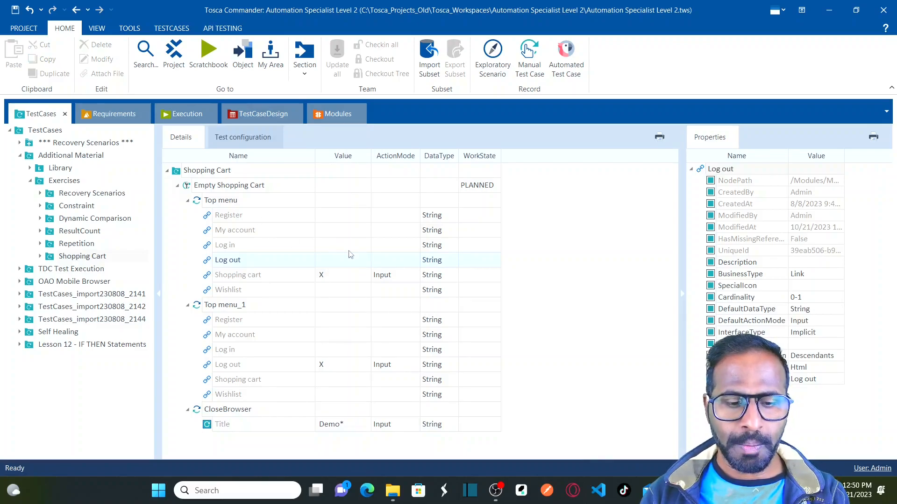
Step: Recheck the cart in Chrome, then create a Do statement in Empty Shopping Cart and place it between Top menu and Top menu_1 in Tosca Commander
{"action": "key", "text": "alt+Tab"}
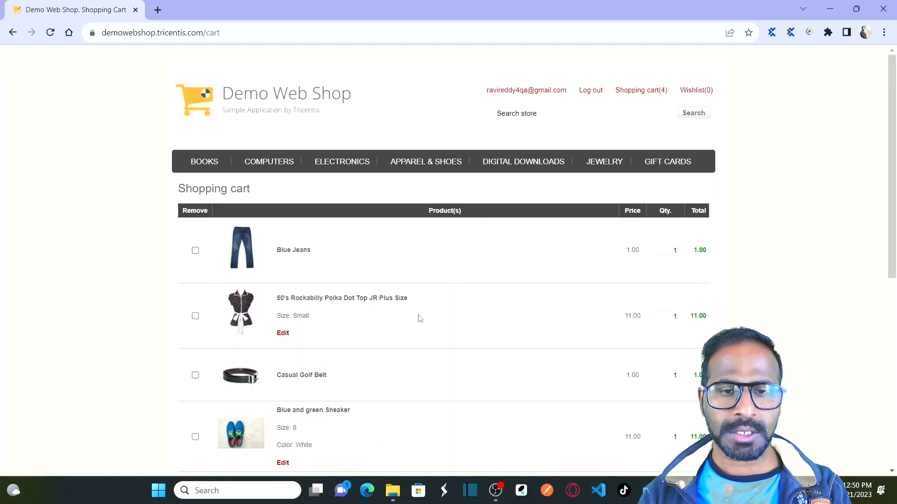
{"action": "key", "text": "alt+Tab"}
{"action": "left_click", "coordinate": [213, 187]}
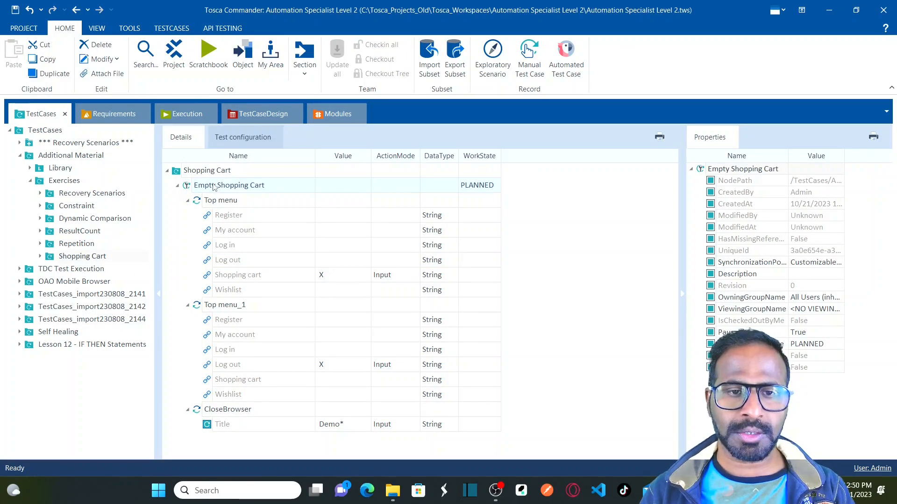
{"action": "right_click", "coordinate": [214, 187]}
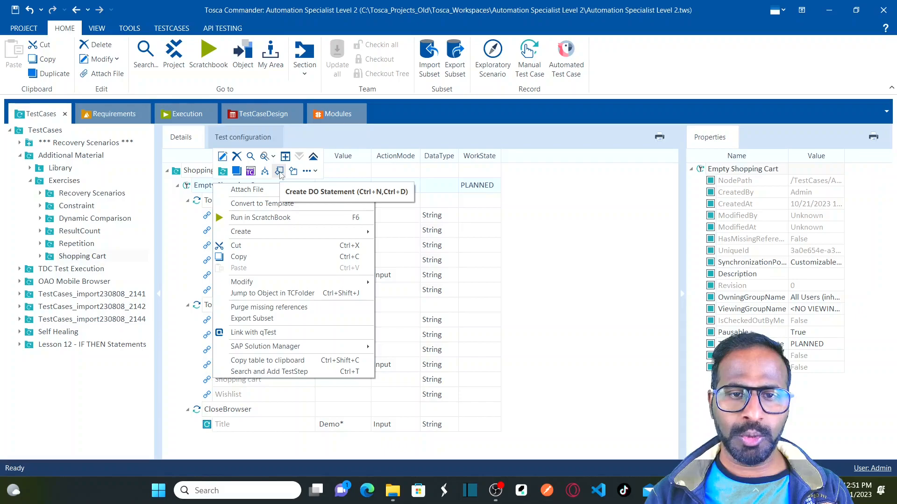
{"action": "left_click", "coordinate": [280, 172]}
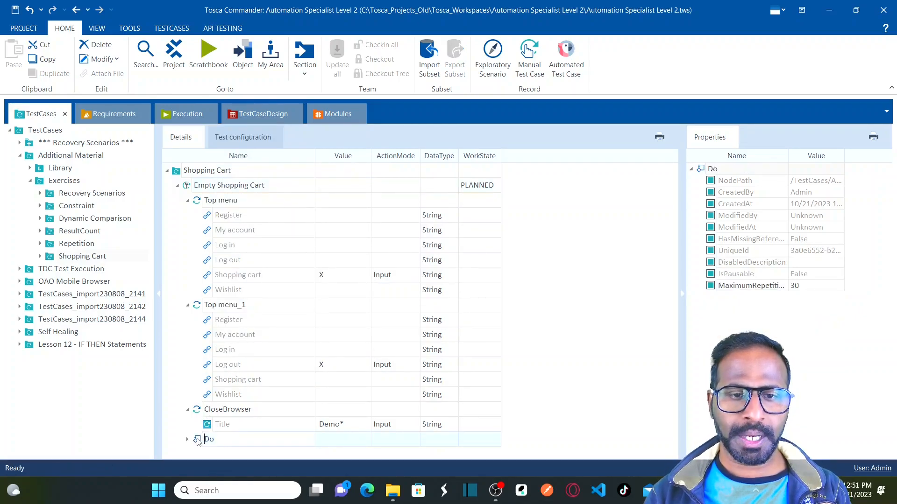
{"action": "left_click_drag", "start_coordinate": [197, 441], "coordinate": [216, 305]}
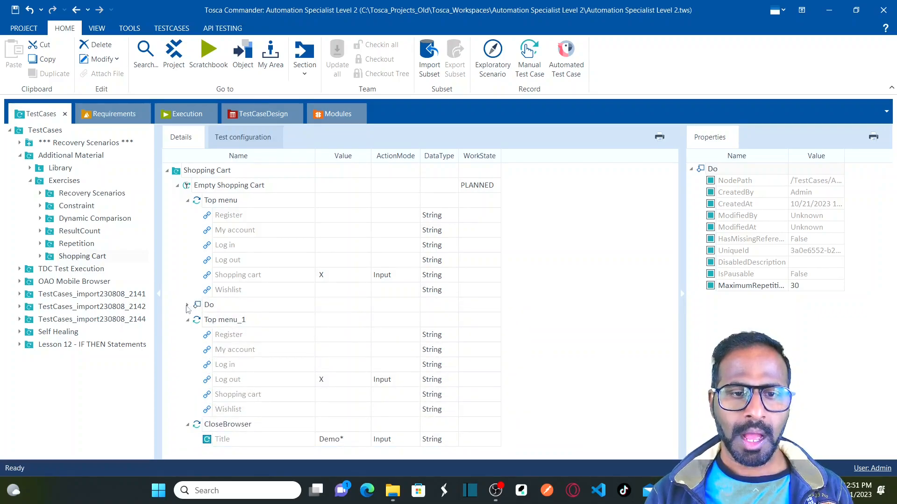
Step: Expand the Empty Shopping Cart test case in the Shopping Cart folder and open its Do statement on its own
{"action": "left_click", "coordinate": [187, 306]}
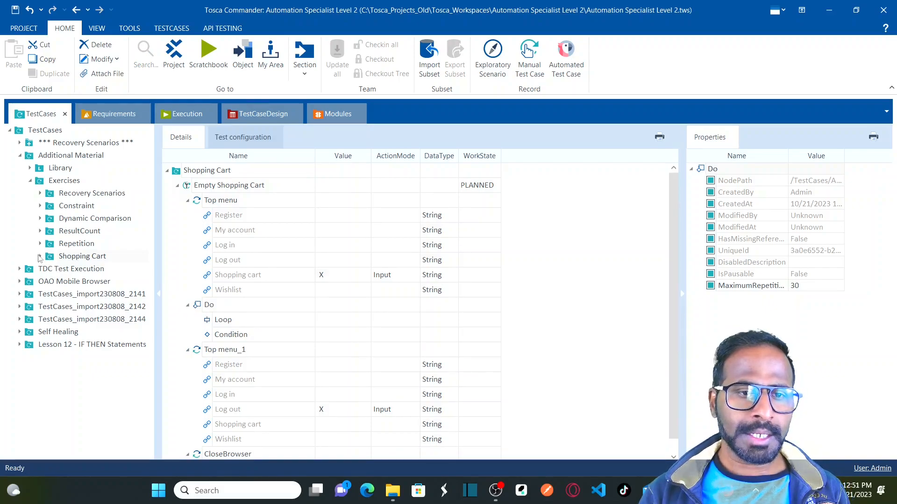
{"action": "left_click", "coordinate": [40, 257]}
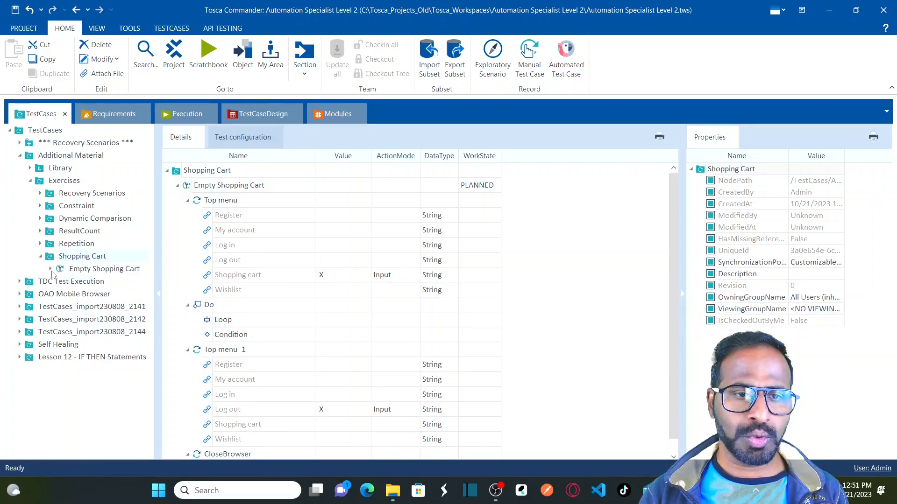
{"action": "left_click", "coordinate": [51, 269]}
{"action": "left_click", "coordinate": [73, 298]}
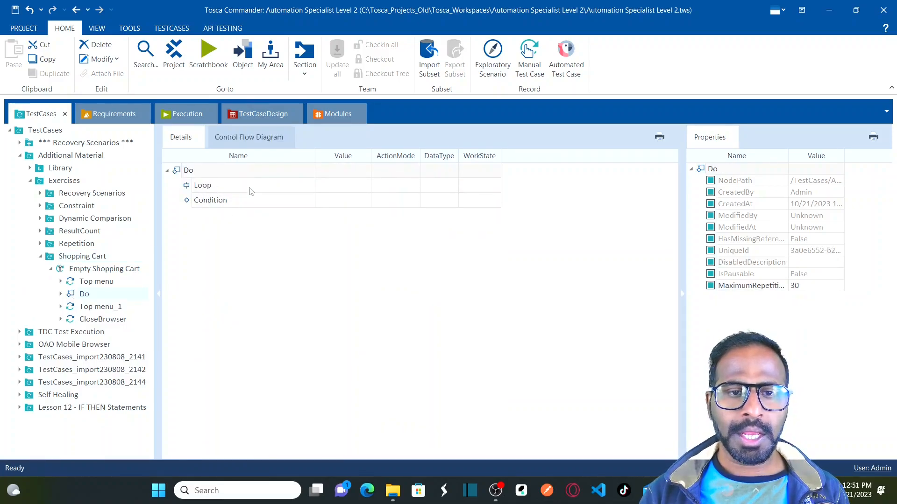
Step: Review the cart items in Chrome, return to Tosca Commander and add the Shopping cart module as a test step in the Do statement's Loop
{"action": "left_click", "coordinate": [222, 190]}
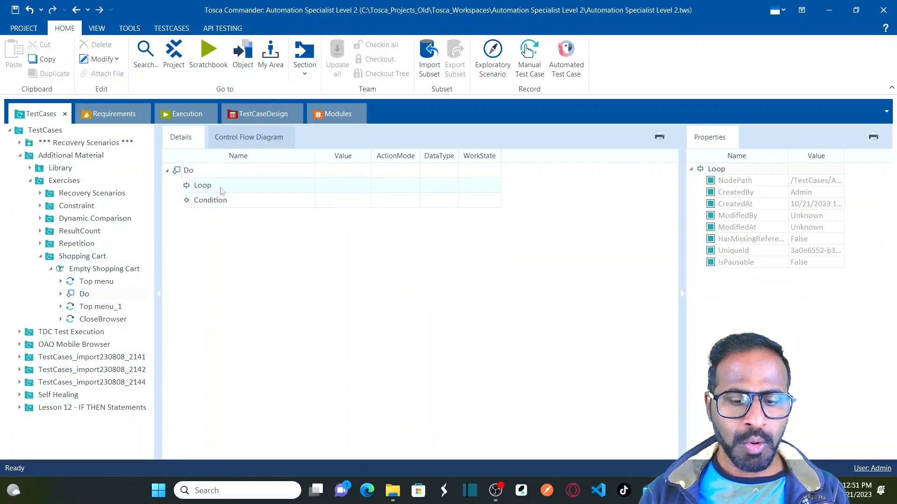
{"action": "key", "text": "alt+Tab"}
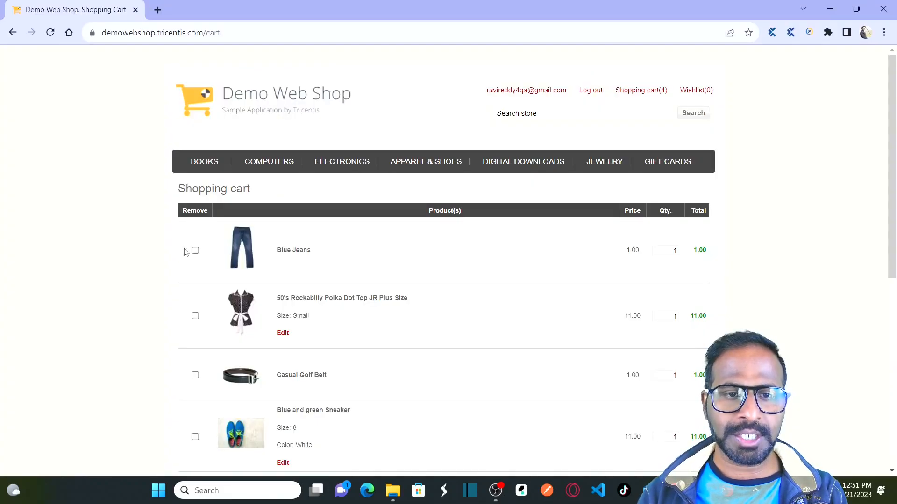
{"action": "key", "text": "alt+Tab"}
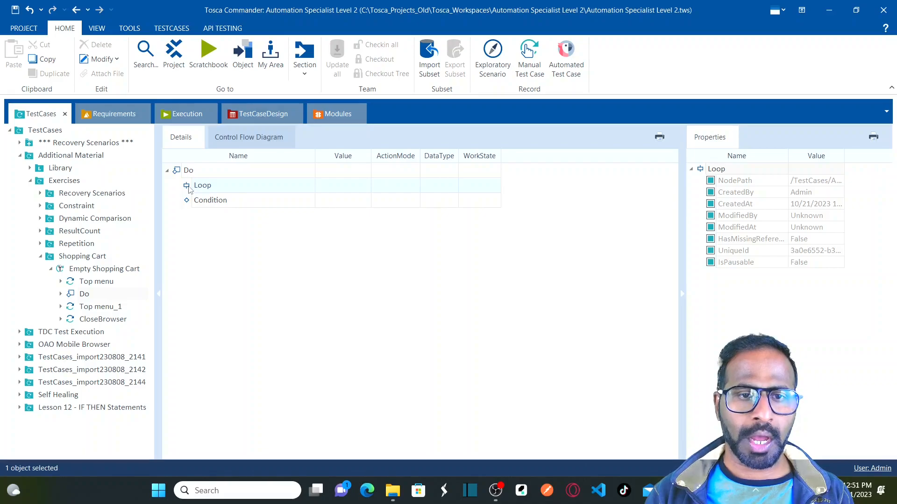
{"action": "key", "text": "ctrl+t"}
{"action": "type", "text": "shop"}
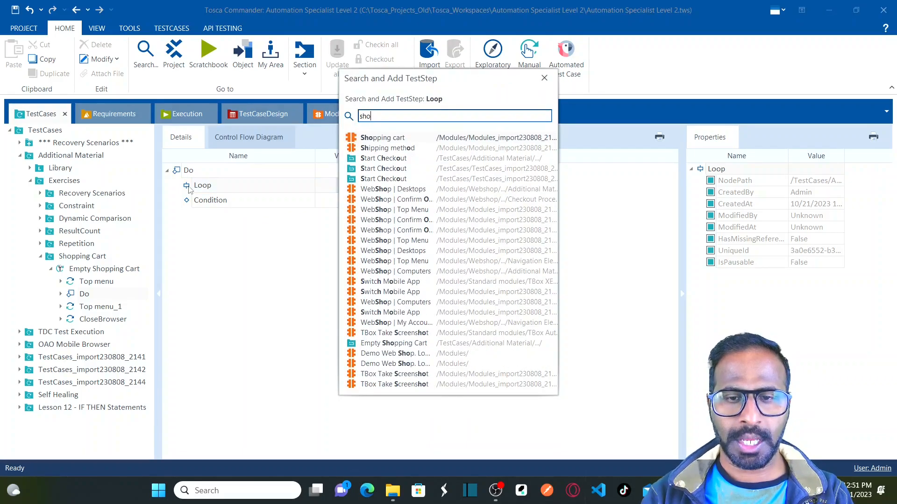
{"action": "double_click", "coordinate": [392, 139]}
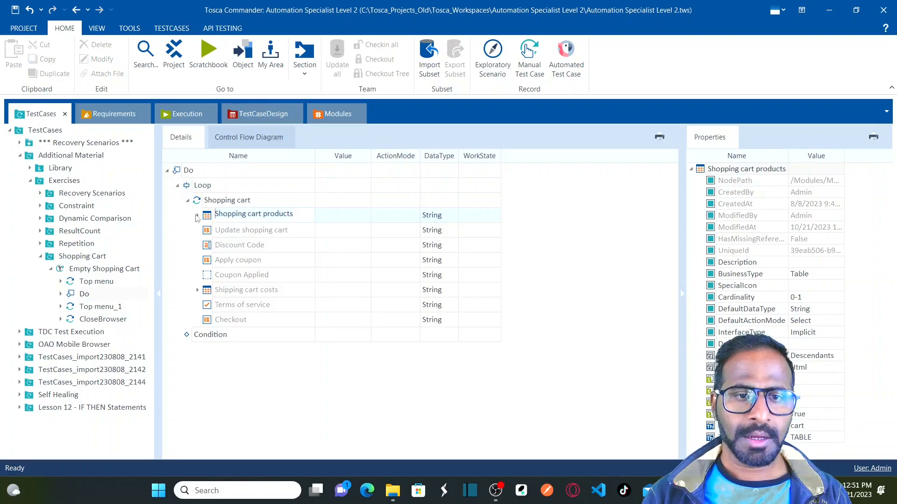
Step: Expand the Shopping cart products table, compare it with the cart page in Chrome, and set its row selector to $1 in Tosca Commander
{"action": "left_click", "coordinate": [197, 216]}
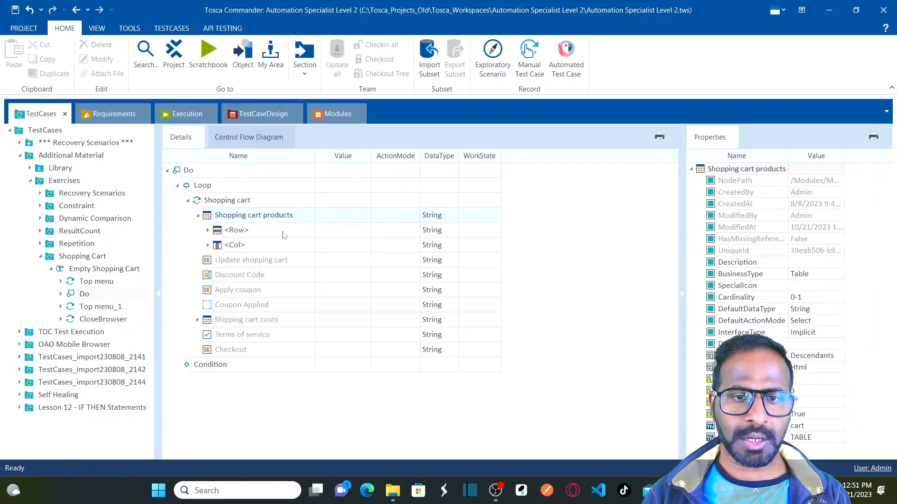
{"action": "key", "text": "alt+Tab"}
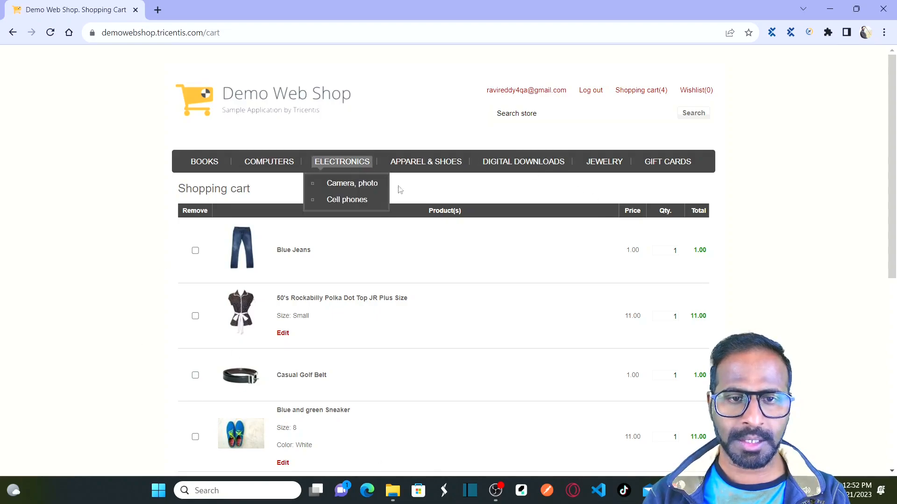
{"action": "key", "text": "alt+Tab"}
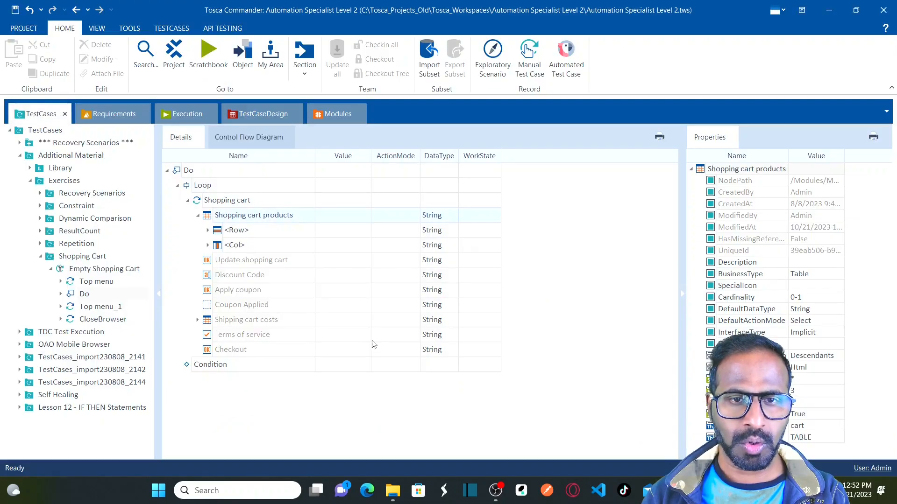
{"action": "left_click", "coordinate": [208, 230]}
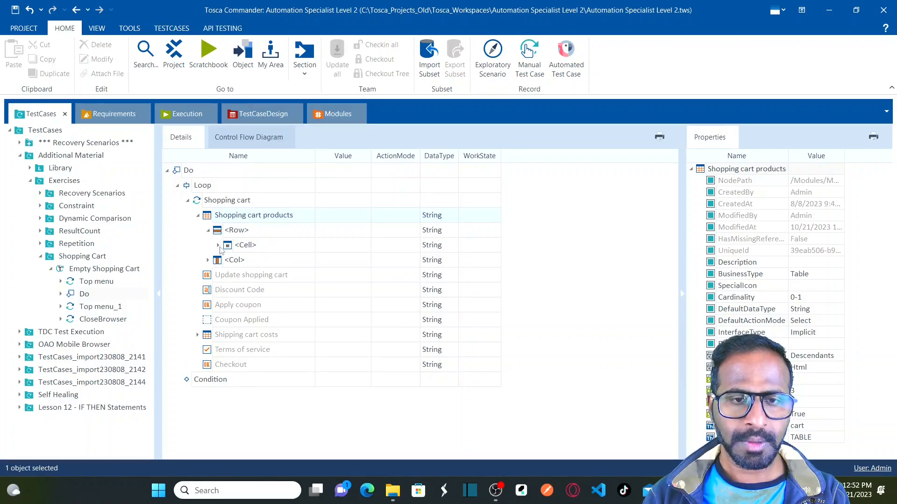
{"action": "left_click", "coordinate": [218, 245]}
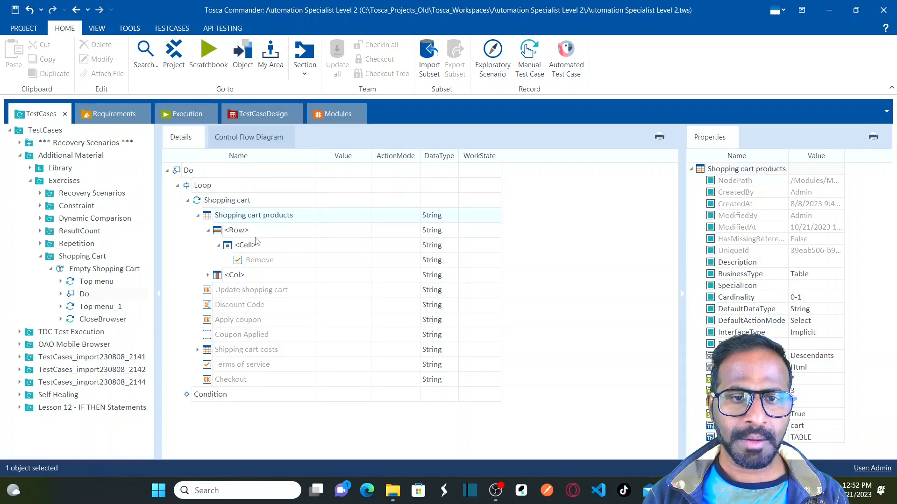
{"action": "left_click", "coordinate": [258, 234]}
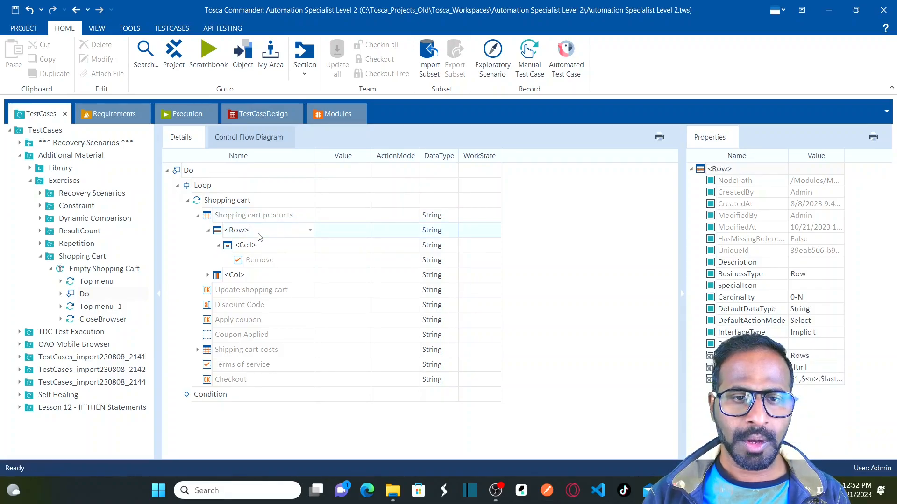
{"action": "key", "text": "BackSpace"}
{"action": "key", "text": "BackSpace"}
{"action": "key", "text": "BackSpace"}
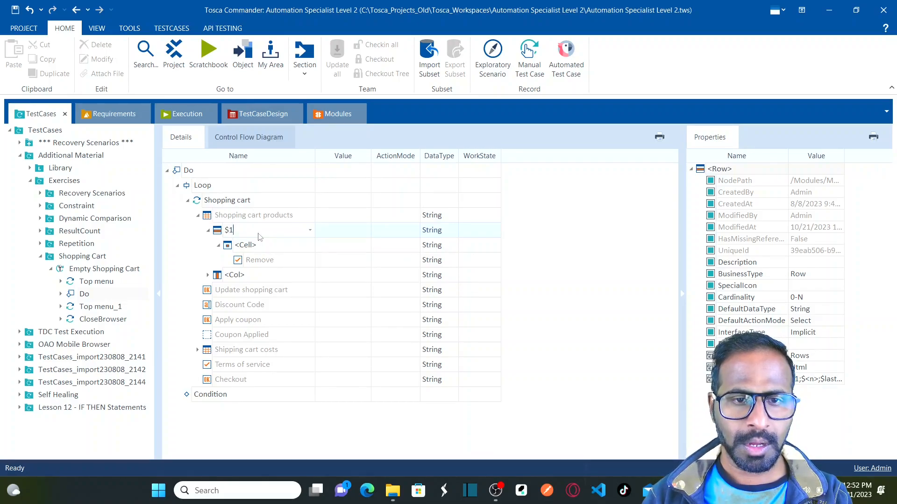
{"action": "key", "text": "Return"}
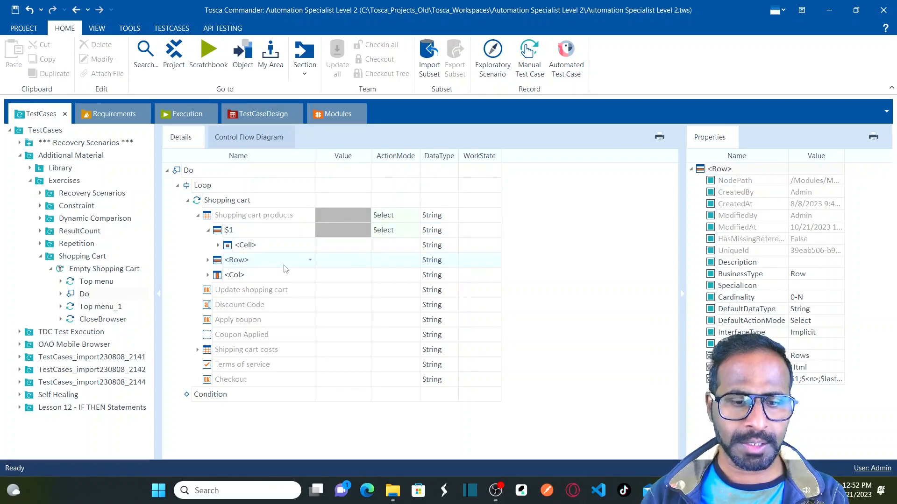
Step: Check the cart table's column headers in Chrome, return to Tosca Commander and set the $1 row's cell selector to Remove
{"action": "left_click", "coordinate": [282, 245]}
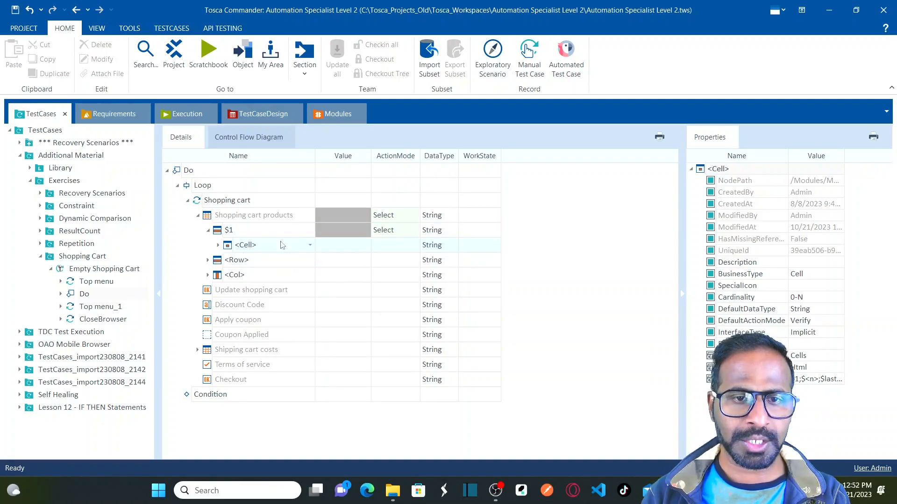
{"action": "key", "text": "alt+Tab"}
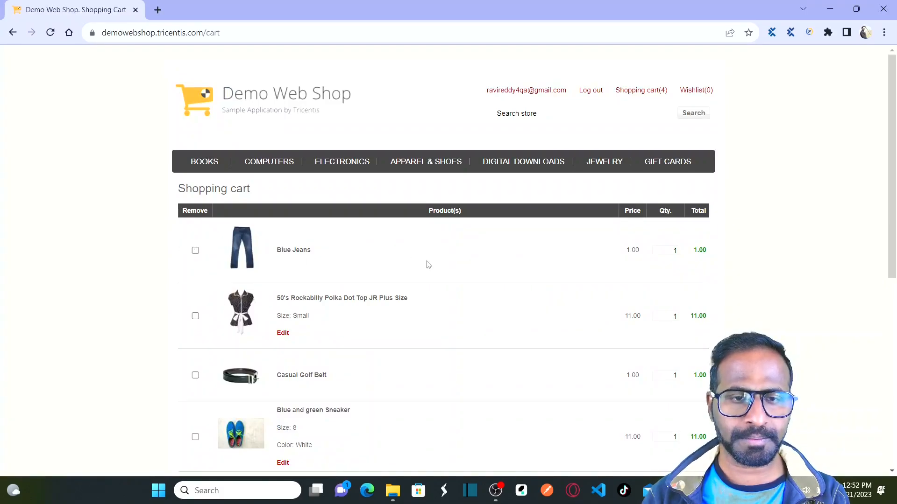
{"action": "key", "text": "alt+Tab"}
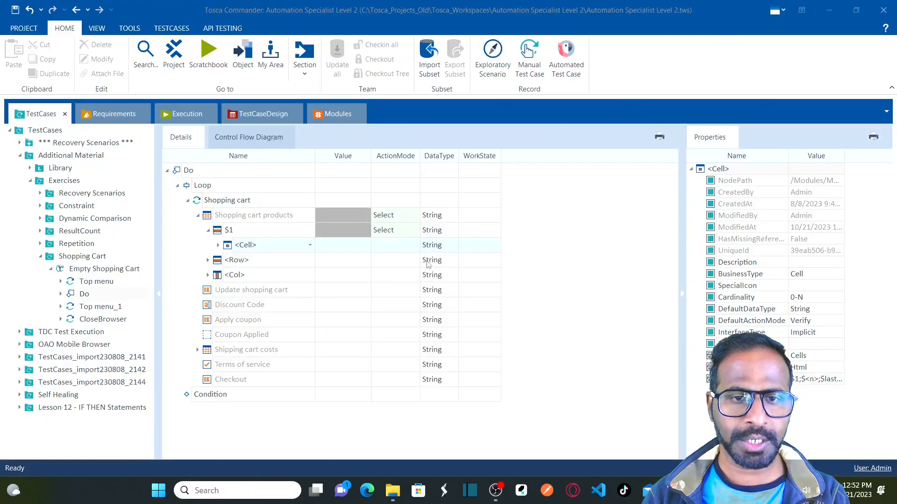
{"action": "left_click", "coordinate": [311, 245]}
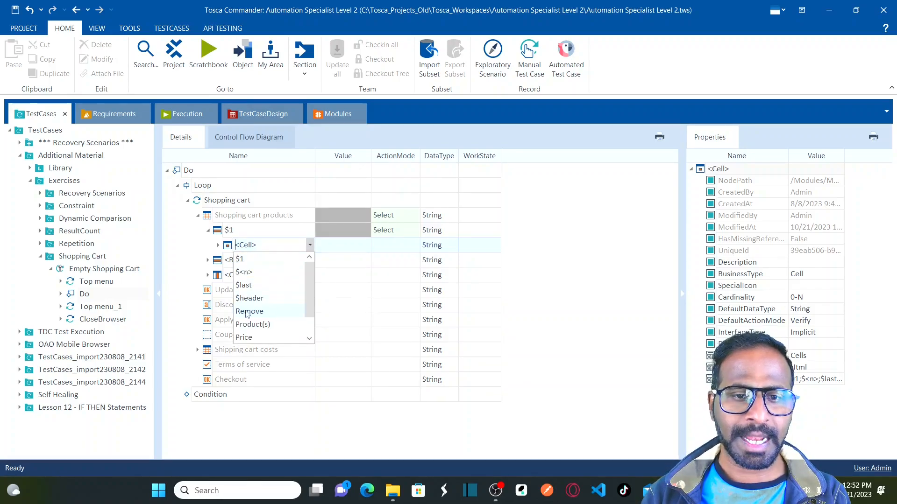
{"action": "key", "text": "alt+Tab"}
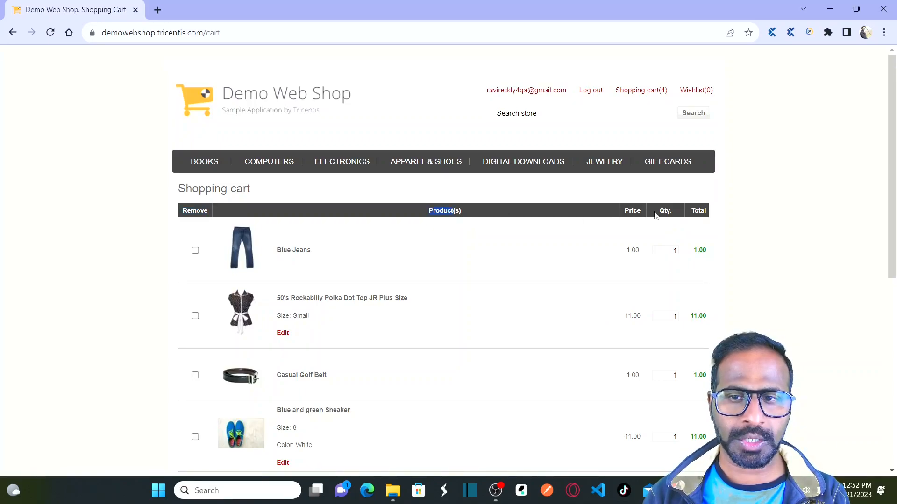
{"action": "key", "text": "alt+Tab"}
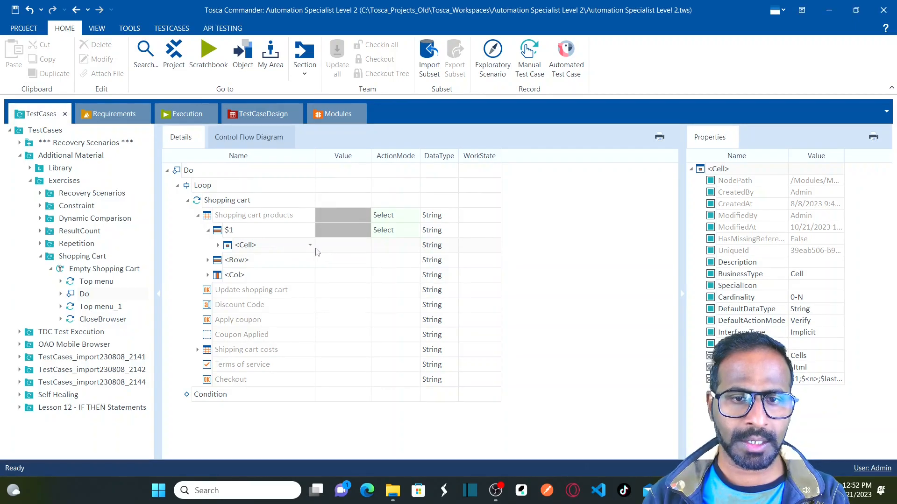
{"action": "left_click", "coordinate": [310, 246]}
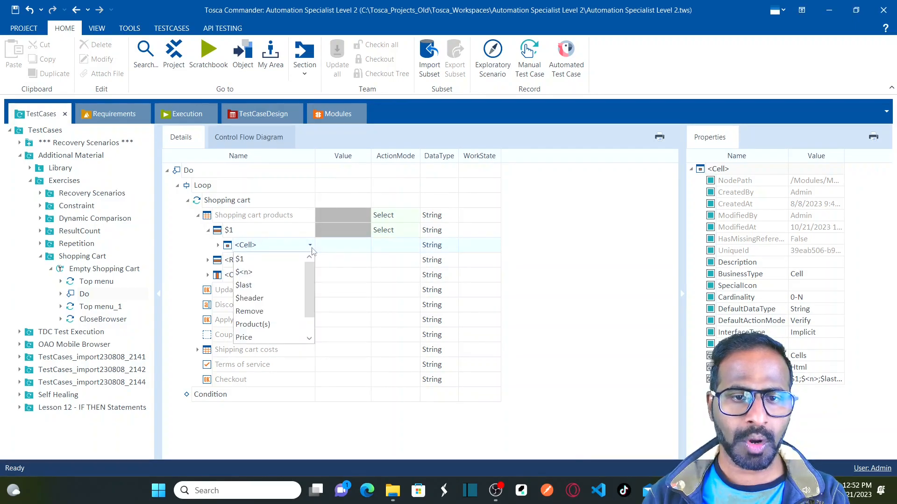
{"action": "left_click", "coordinate": [252, 312]}
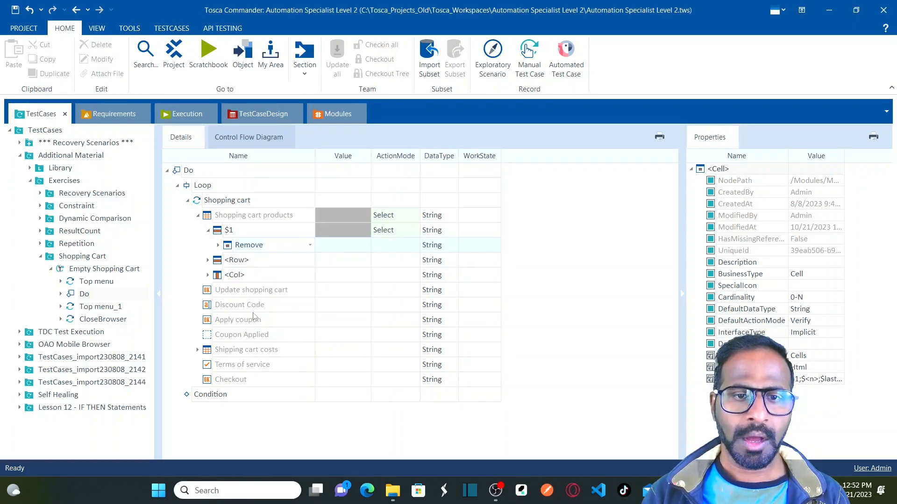
Step: Set the action mode of the Remove cell under row $1 to Select
{"action": "left_click", "coordinate": [377, 251]}
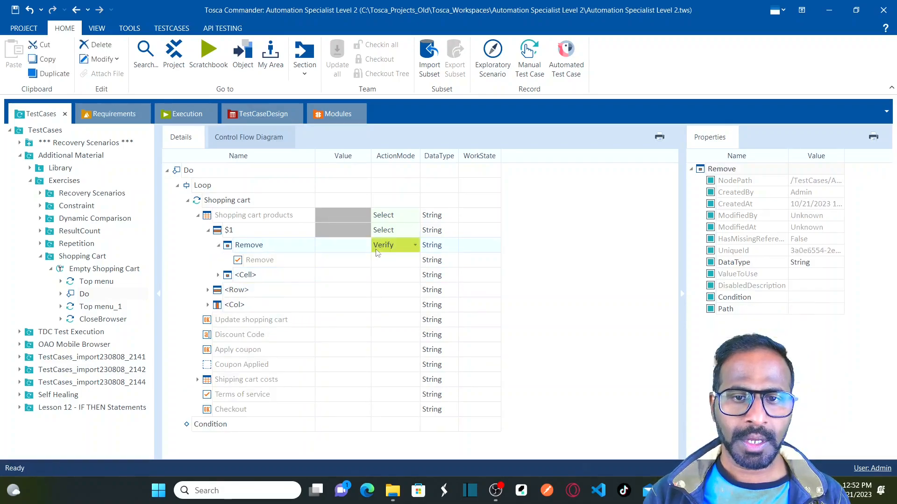
{"action": "left_click", "coordinate": [415, 246]}
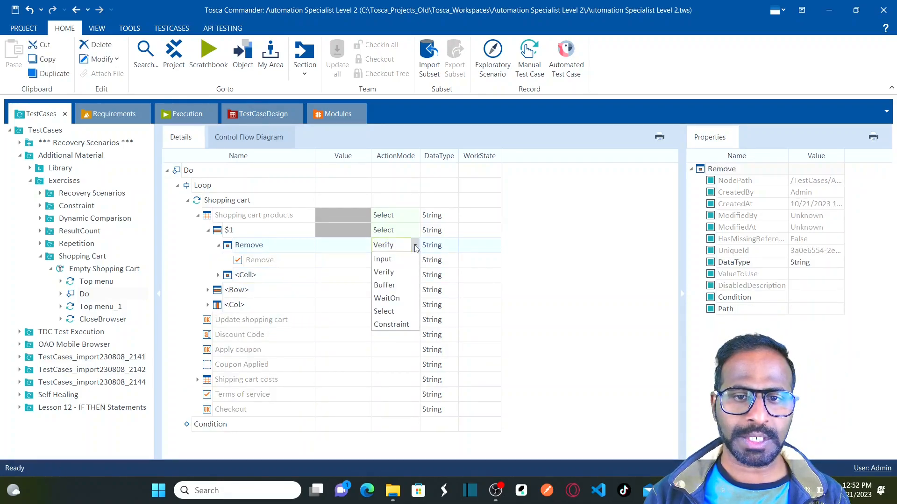
{"action": "left_click", "coordinate": [384, 312]}
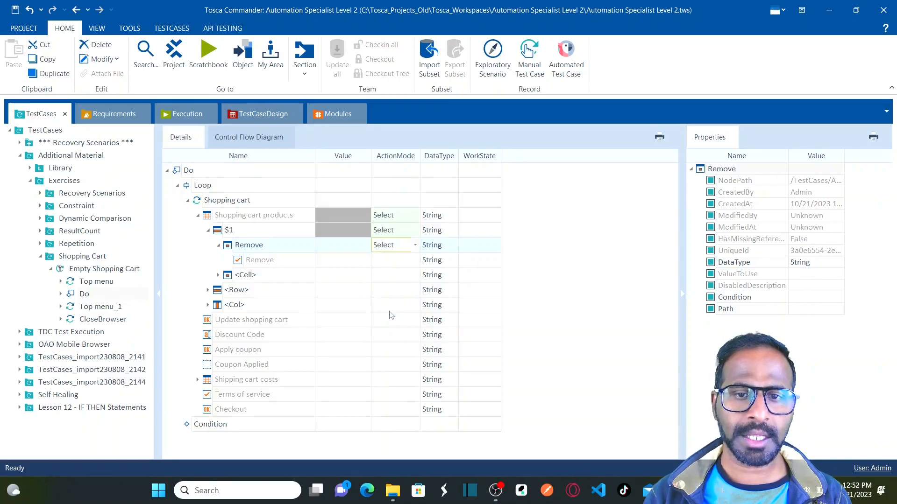
Step: Check the cart's removal checkboxes in Chrome, then set the Remove checkbox under the Remove cell to True in Tosca Commander
{"action": "left_click", "coordinate": [286, 260]}
{"action": "key", "text": "alt+Tab"}
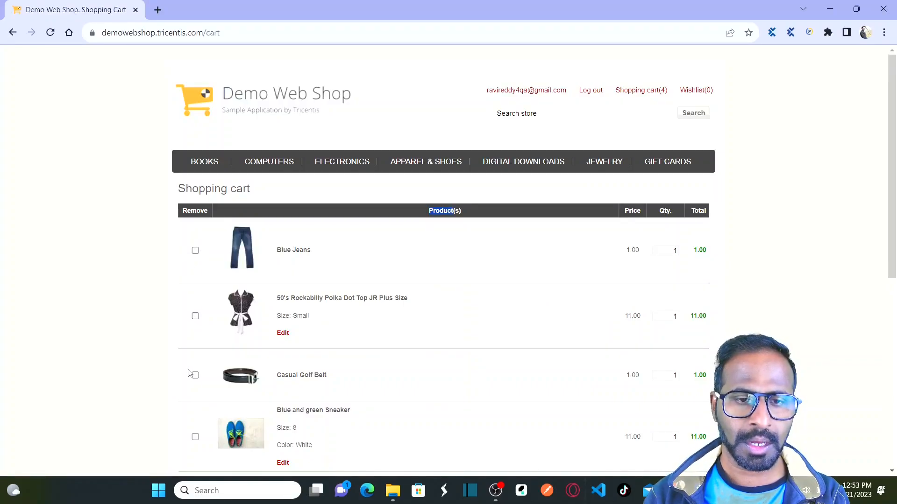
{"action": "key", "text": "alt+Tab"}
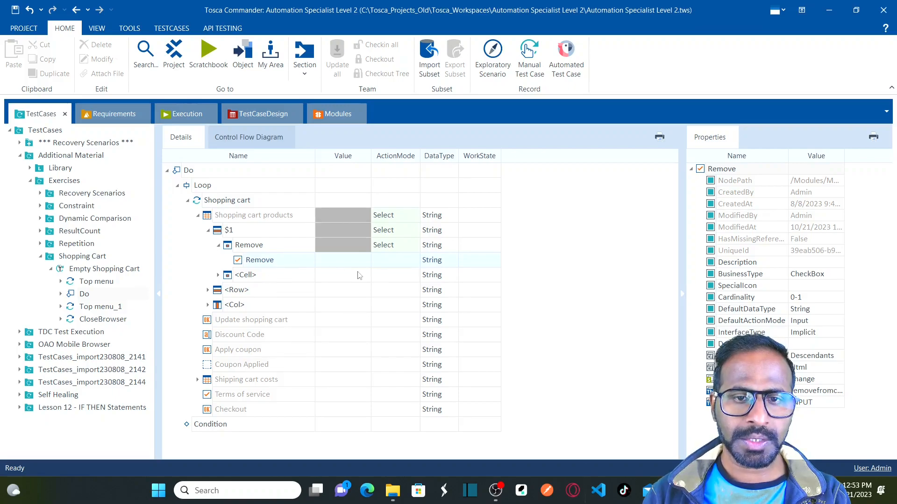
{"action": "left_click", "coordinate": [361, 262]}
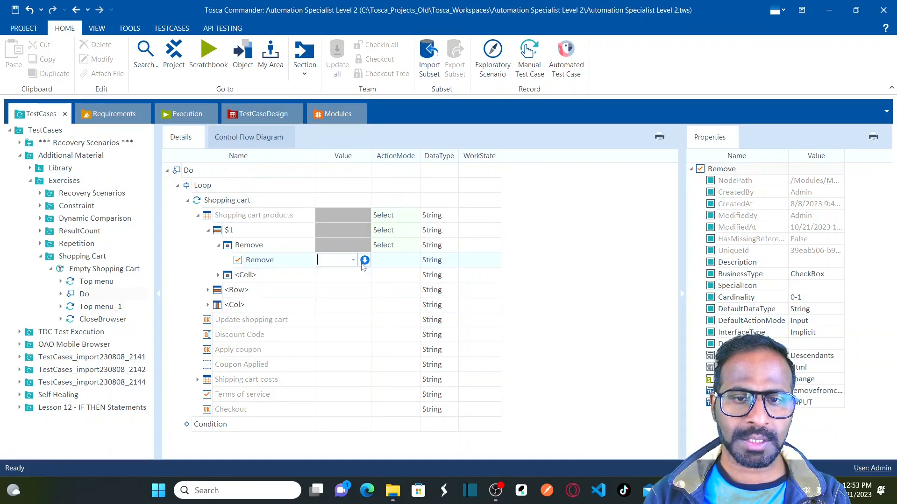
{"action": "left_click", "coordinate": [353, 261]}
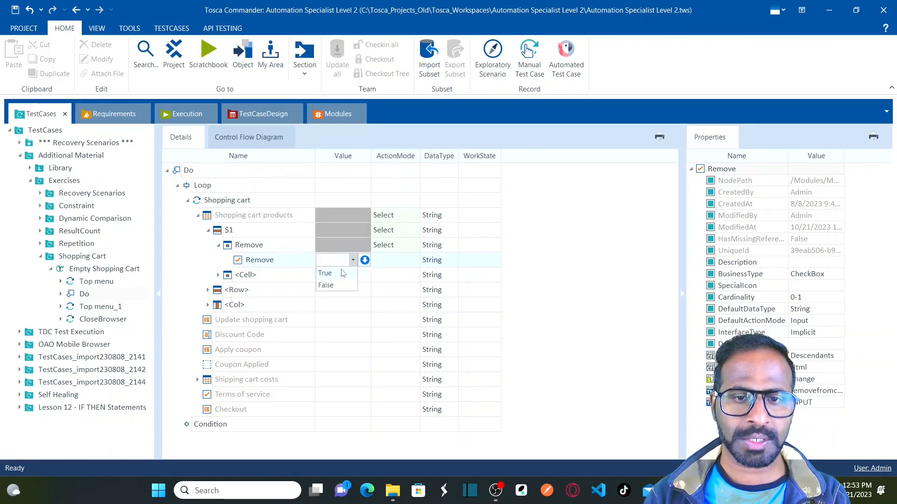
{"action": "left_click", "coordinate": [325, 273]}
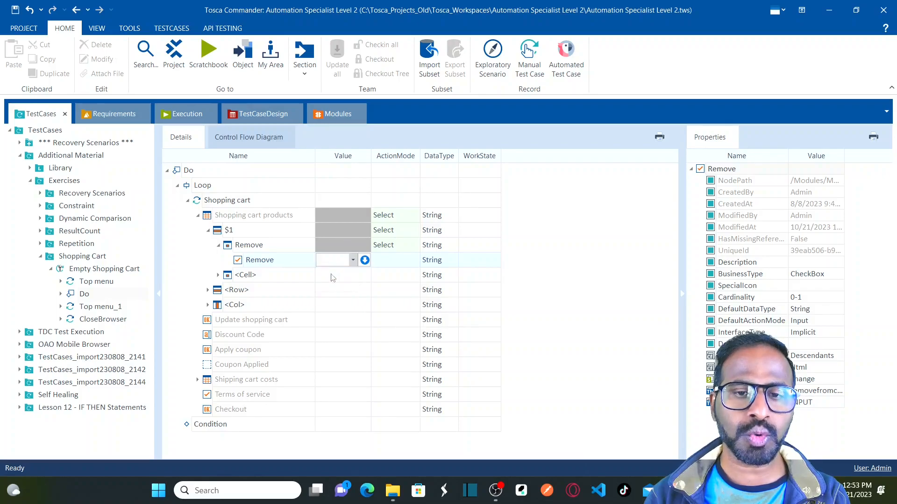
{"action": "left_click", "coordinate": [408, 265]}
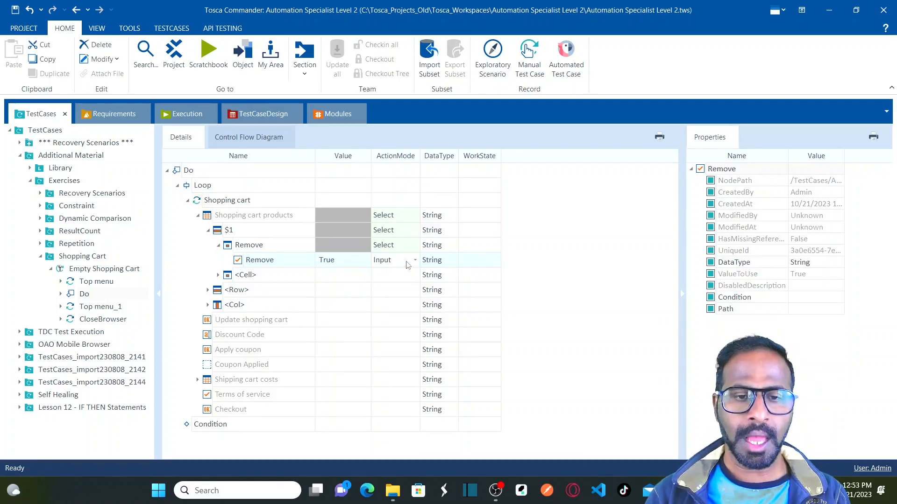
Step: Switch to Chrome, mark Blue Jeans for removal, locate the cart's update control and return to Tosca Commander
{"action": "left_click", "coordinate": [345, 321]}
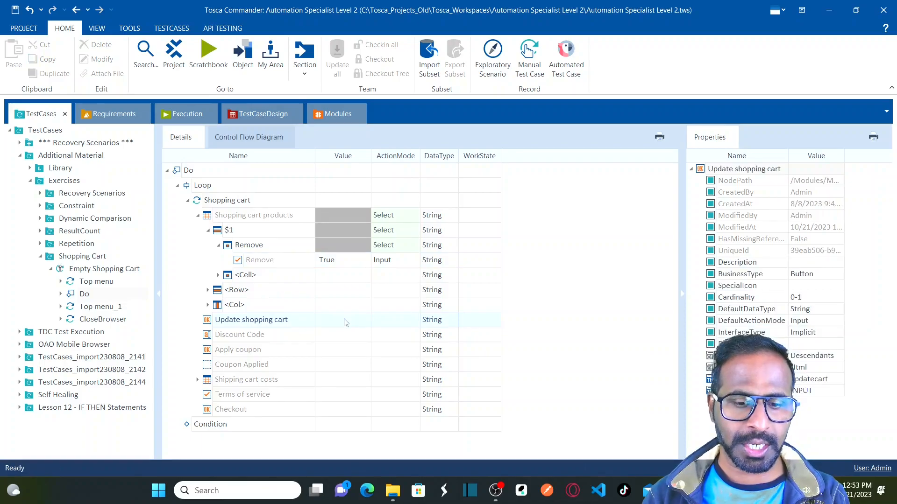
{"action": "key", "text": "alt+Tab"}
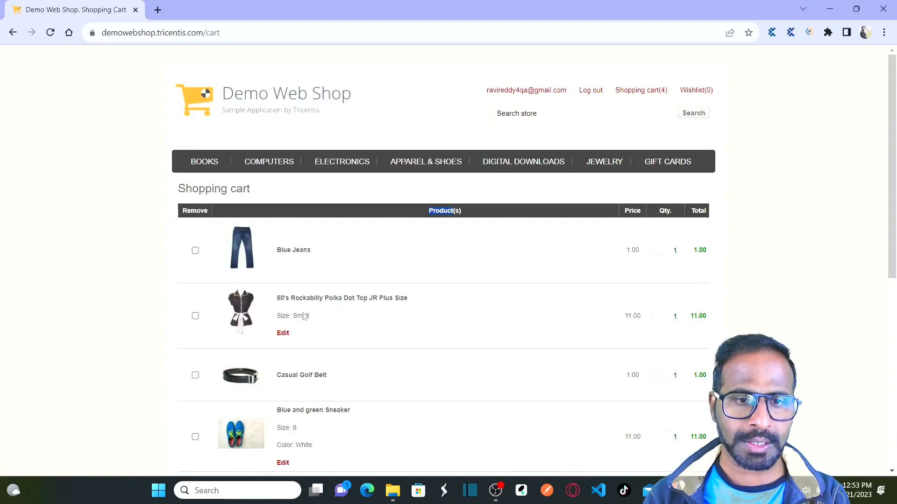
{"action": "left_click", "coordinate": [195, 251]}
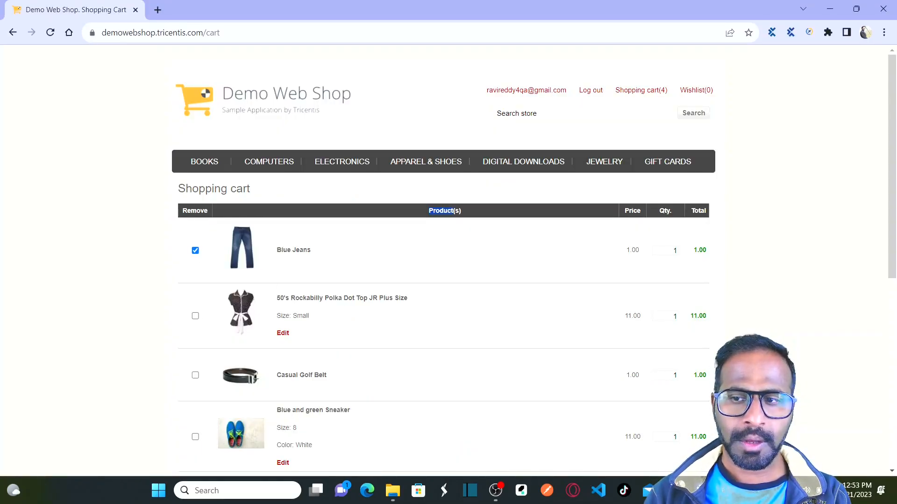
{"action": "left_click", "coordinate": [892, 390]}
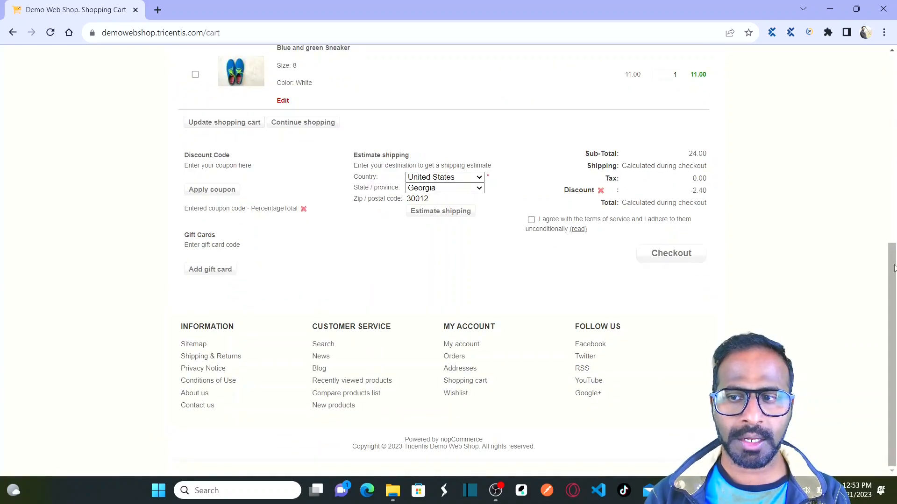
{"action": "left_click_drag", "start_coordinate": [894, 269], "coordinate": [894, 146]}
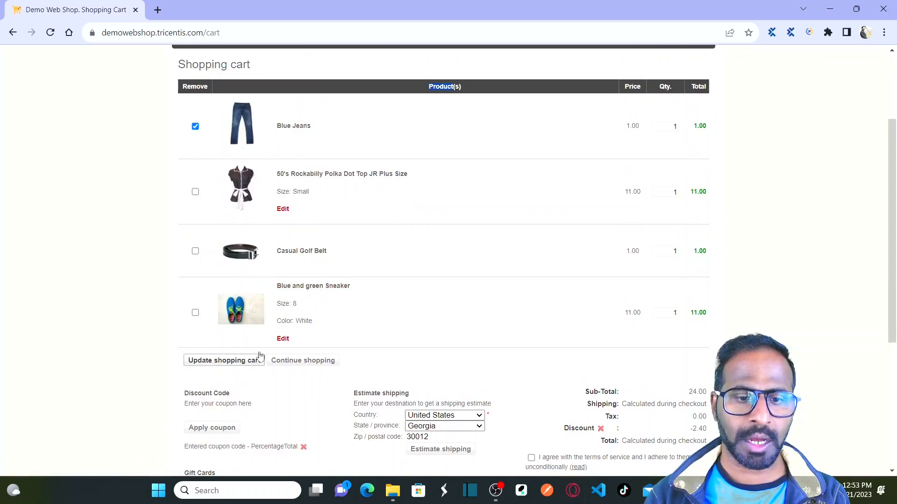
{"action": "key", "text": "alt+Tab"}
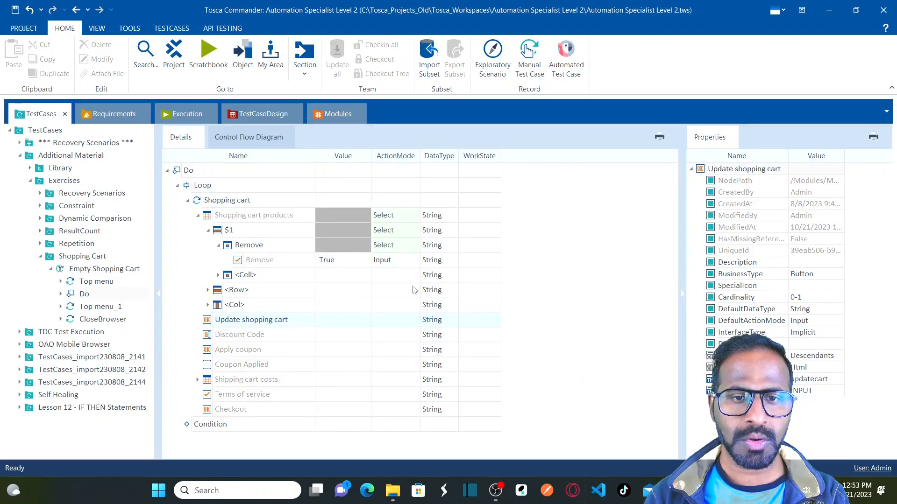
Step: Set Update shopping cart to X in the Loop's Shopping cart step and compare it with the cart page in Chrome
{"action": "left_click", "coordinate": [336, 321]}
{"action": "type", "text": "X"}
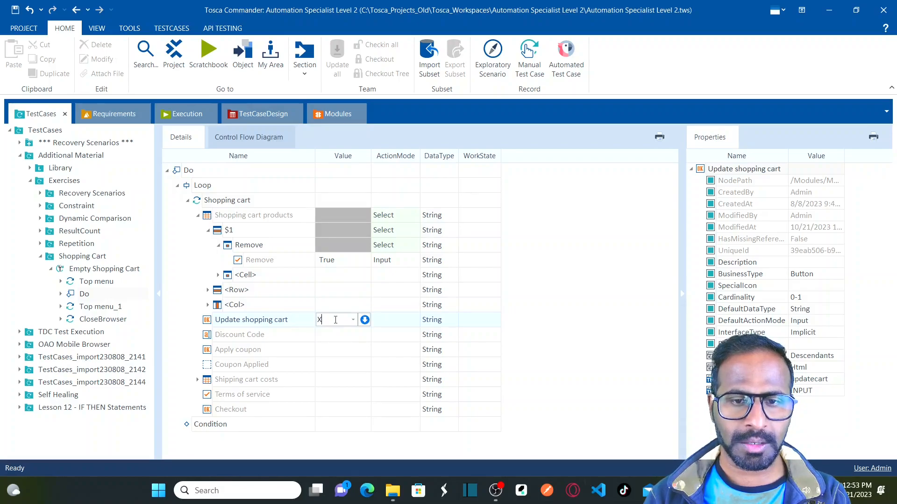
{"action": "left_click", "coordinate": [406, 327]}
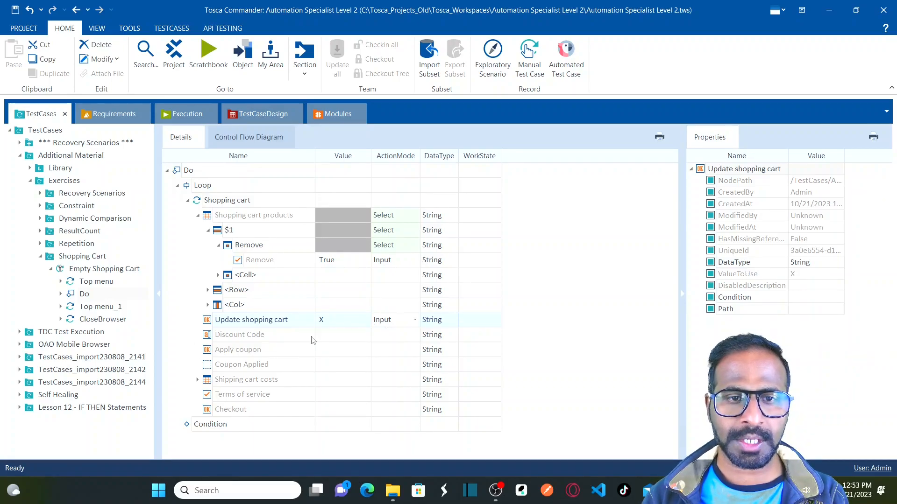
{"action": "key", "text": "alt+Tab"}
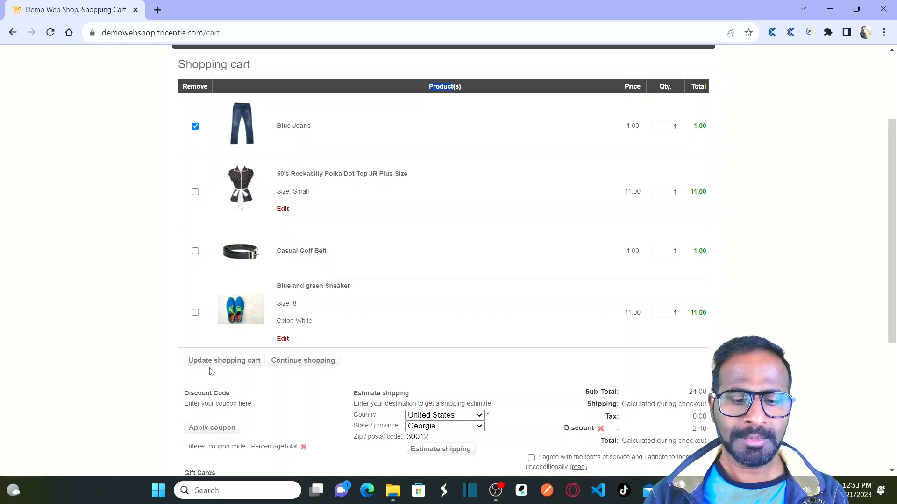
{"action": "key", "text": "alt+Tab"}
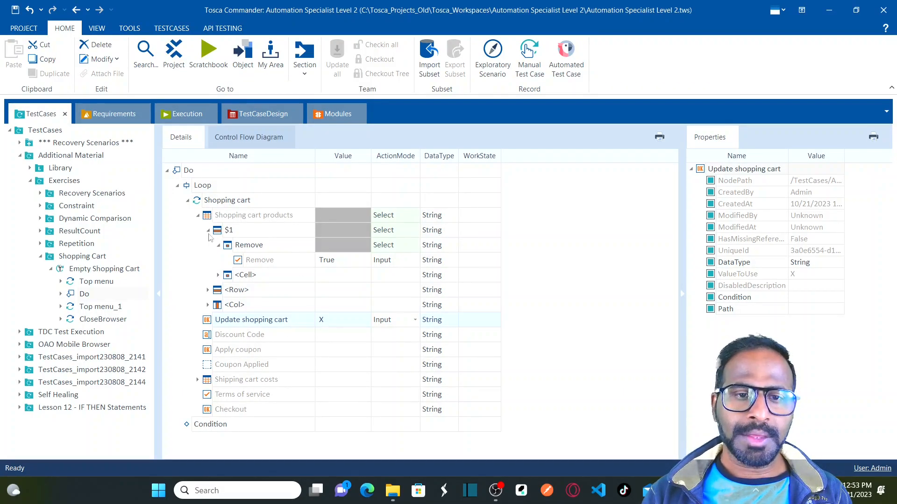
Step: Recheck the cart in Chrome, return to Tosca Commander and add the Shopping cart module as a test step in the Do statement's Condition
{"action": "left_click", "coordinate": [191, 428]}
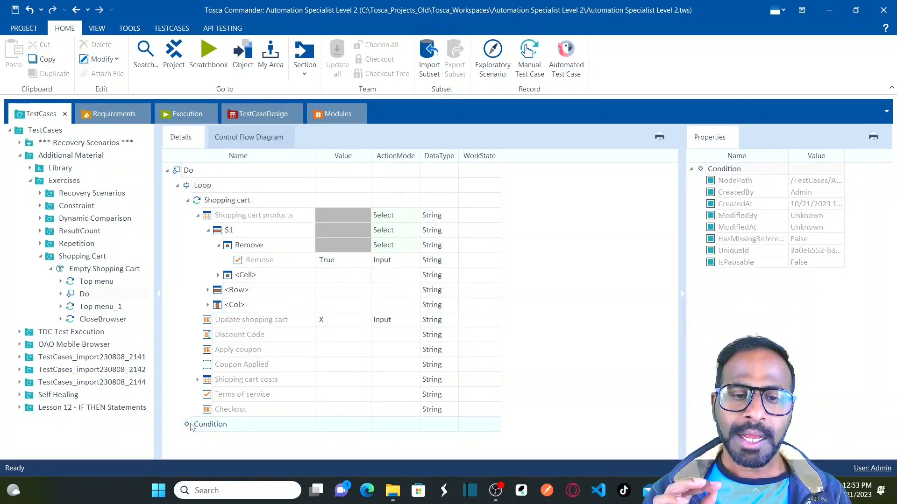
{"action": "key", "text": "alt+Tab"}
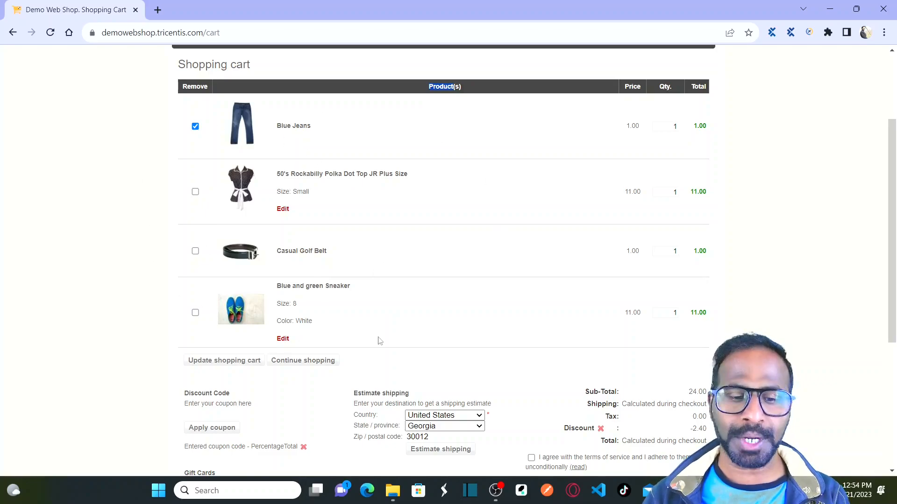
{"action": "key", "text": "alt+Tab"}
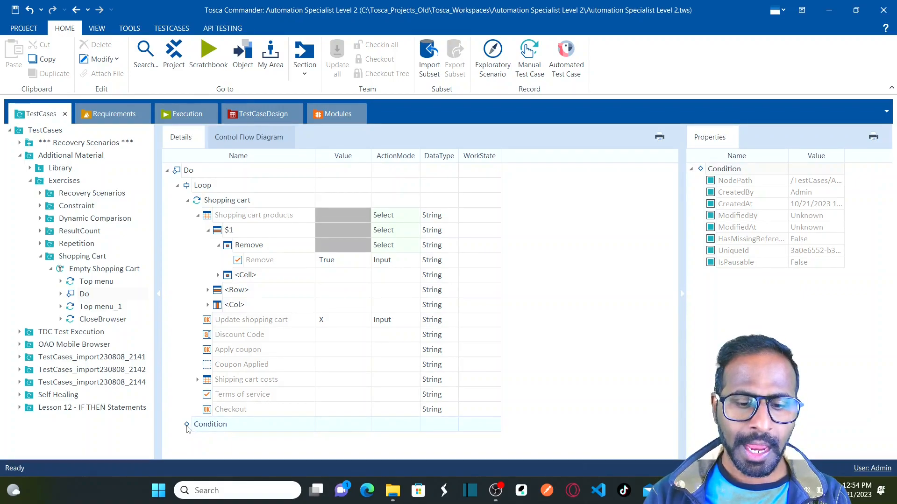
{"action": "key", "text": "ctrl+t"}
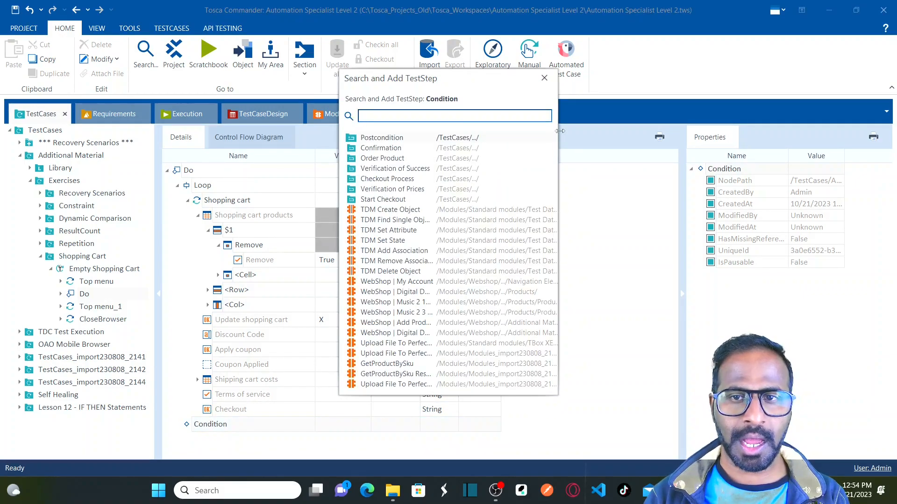
{"action": "left_click", "coordinate": [544, 78]}
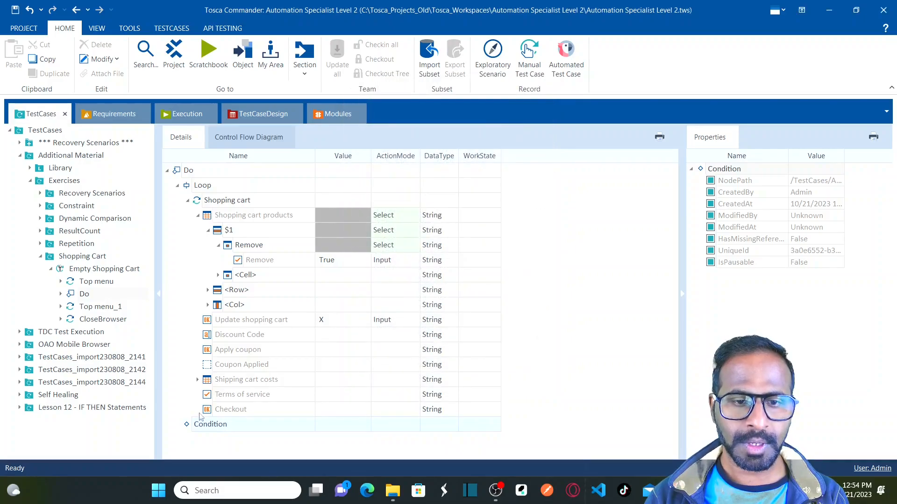
{"action": "right_click", "coordinate": [192, 426]}
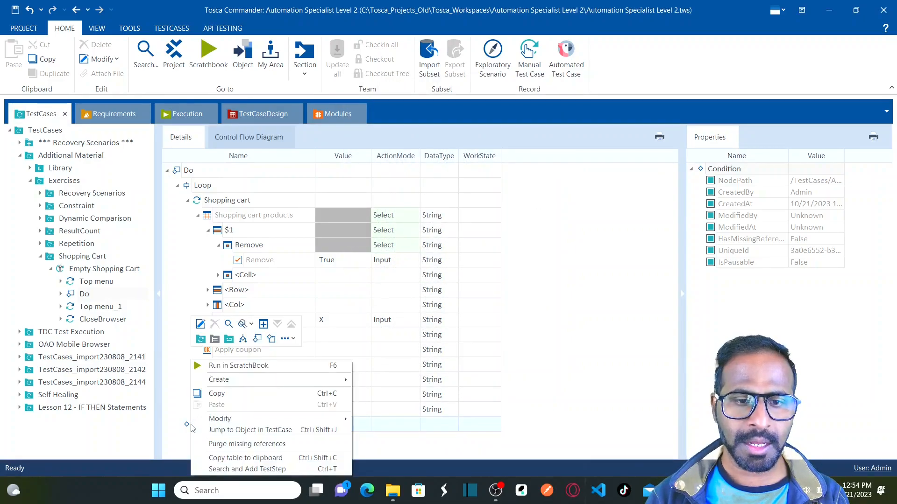
{"action": "left_click", "coordinate": [255, 470]}
{"action": "type", "text": "shop"}
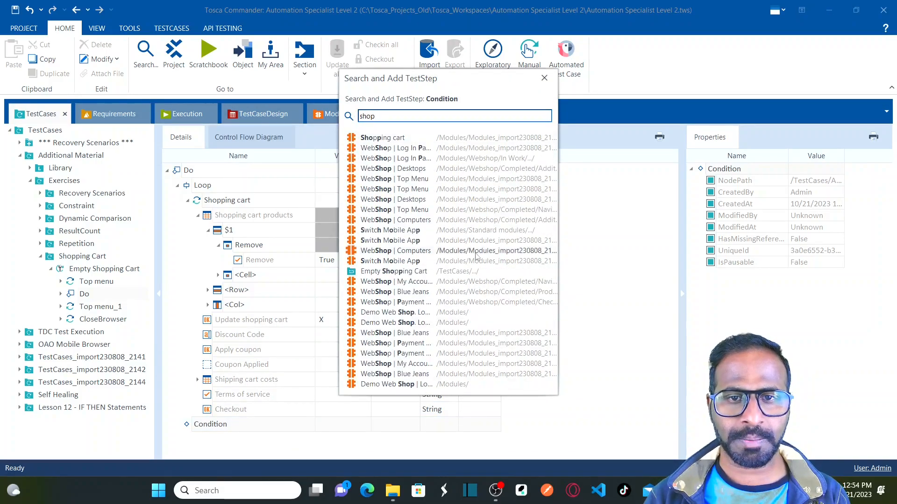
{"action": "double_click", "coordinate": [403, 139]}
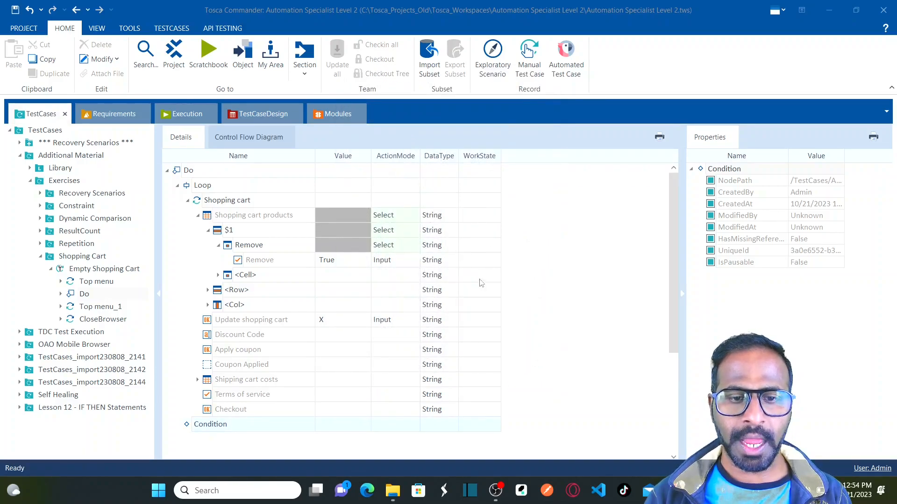
Step: In the Condition's Shopping cart step, set the value of Shopping cart products to the property check Exists == True
{"action": "scroll", "coordinate": [674, 433], "scroll_direction": "down", "scroll_amount": 4}
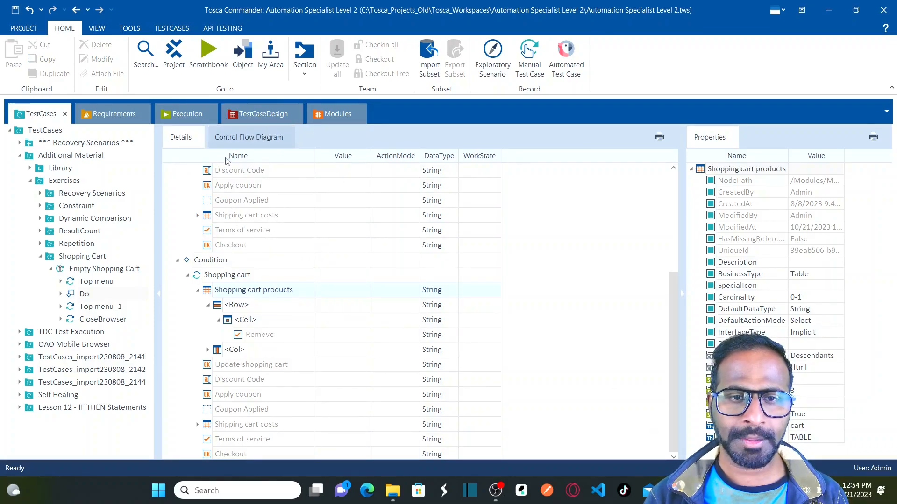
{"action": "left_click", "coordinate": [198, 290]}
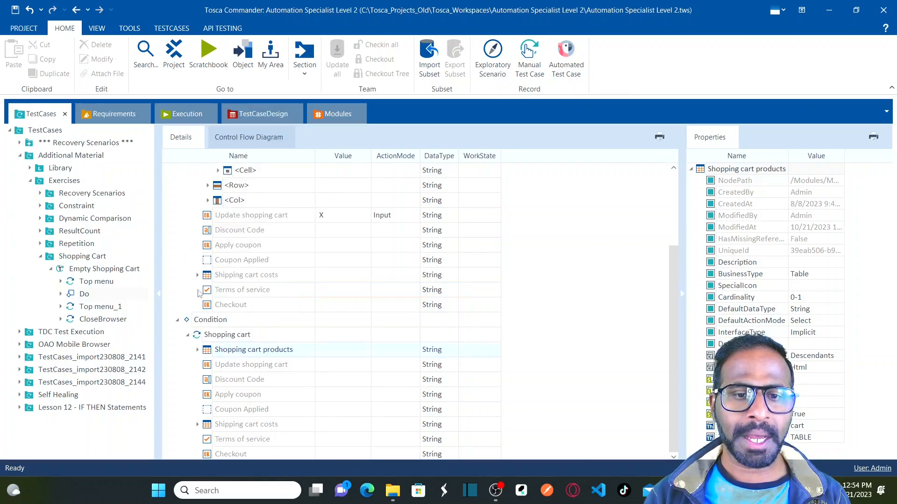
{"action": "left_click", "coordinate": [365, 355]}
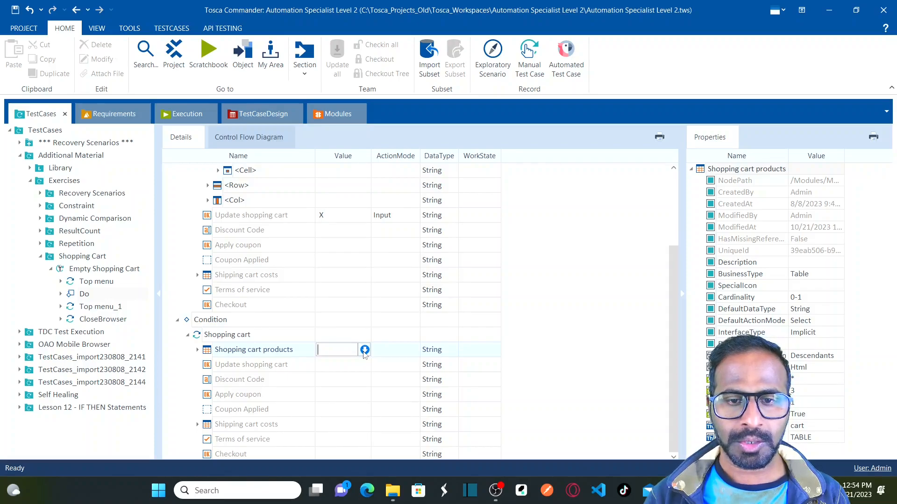
{"action": "left_click", "coordinate": [365, 351]}
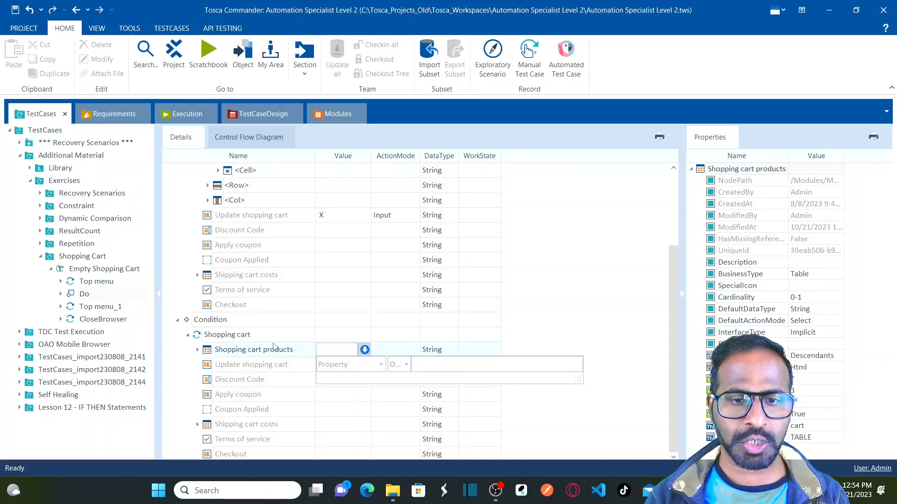
{"action": "left_click", "coordinate": [381, 365]}
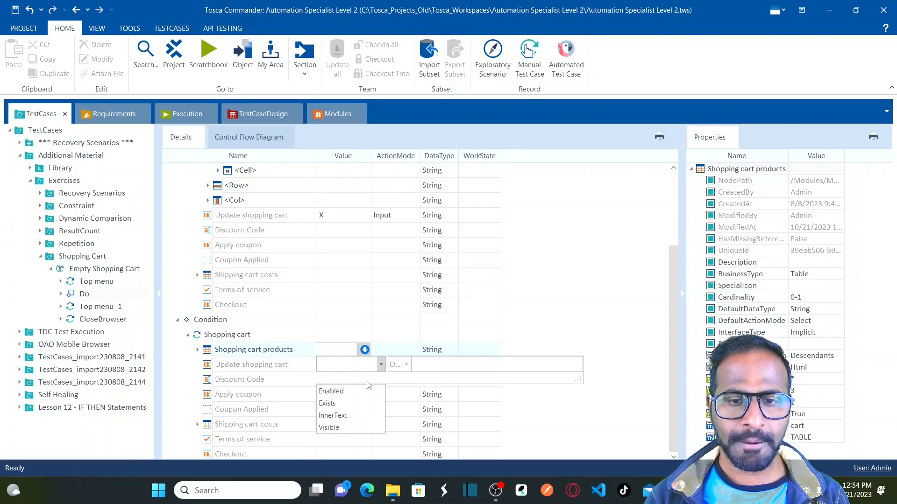
{"action": "left_click", "coordinate": [327, 404]}
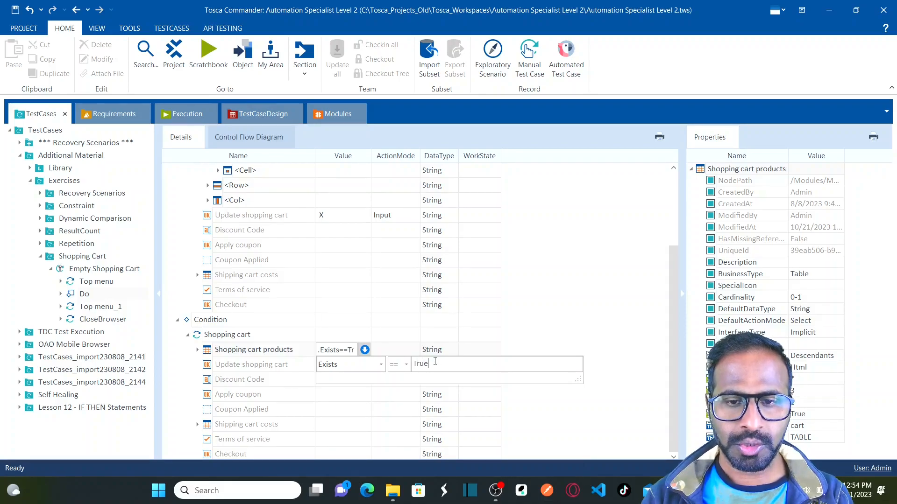
{"action": "left_click", "coordinate": [564, 310]}
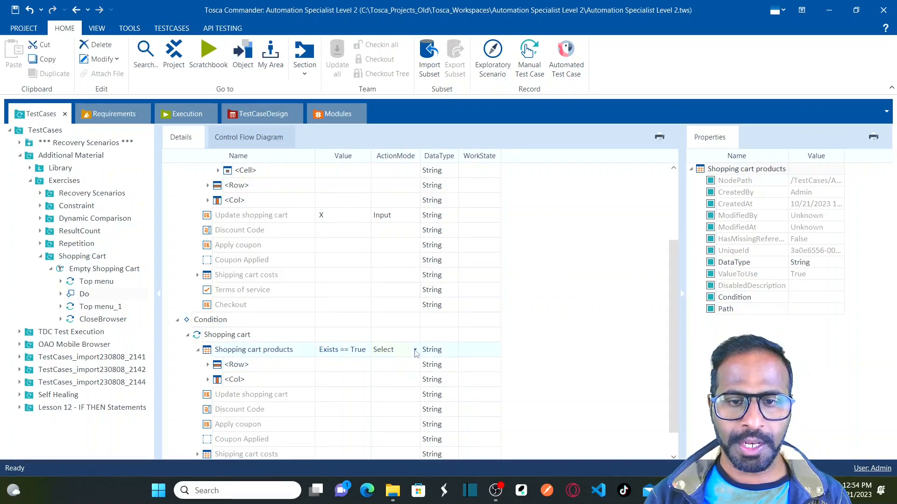
Step: Set the action mode of the Condition's Shopping cart products to Verify and collapse its table rows
{"action": "left_click", "coordinate": [415, 351]}
{"action": "left_click", "coordinate": [395, 379]}
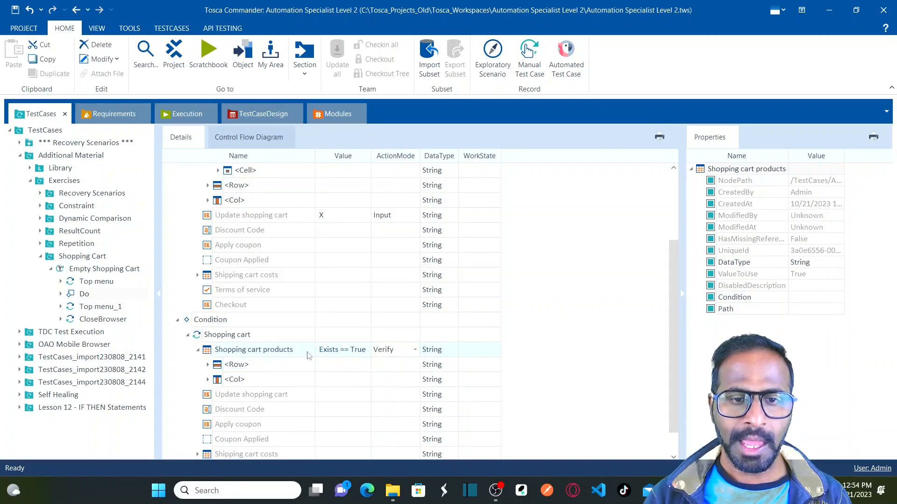
{"action": "left_click", "coordinate": [272, 340]}
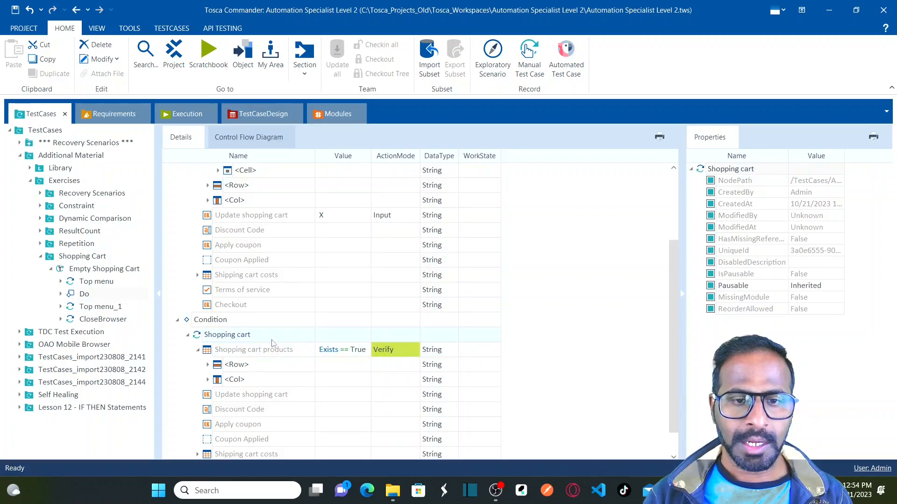
{"action": "left_click", "coordinate": [198, 350]}
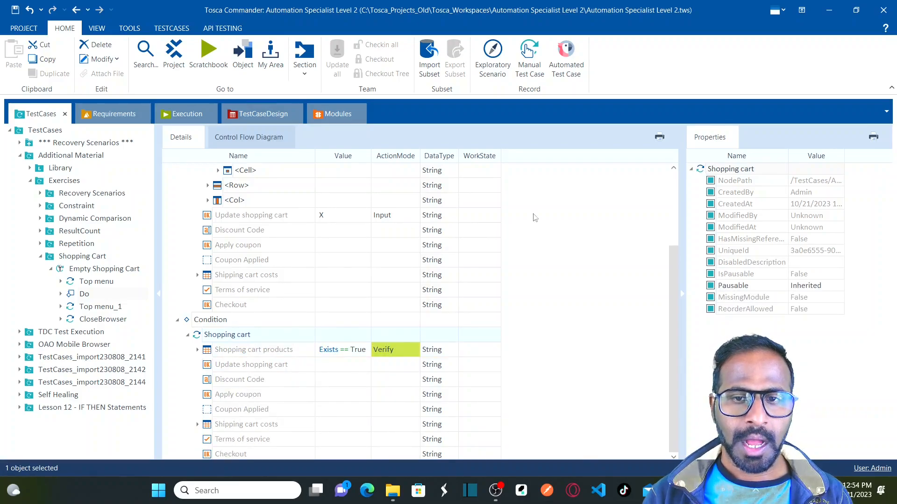
Step: Review the Do statement's Loop and Condition values and compare them with the product table on the cart page in Chrome
{"action": "left_click", "coordinate": [671, 185]}
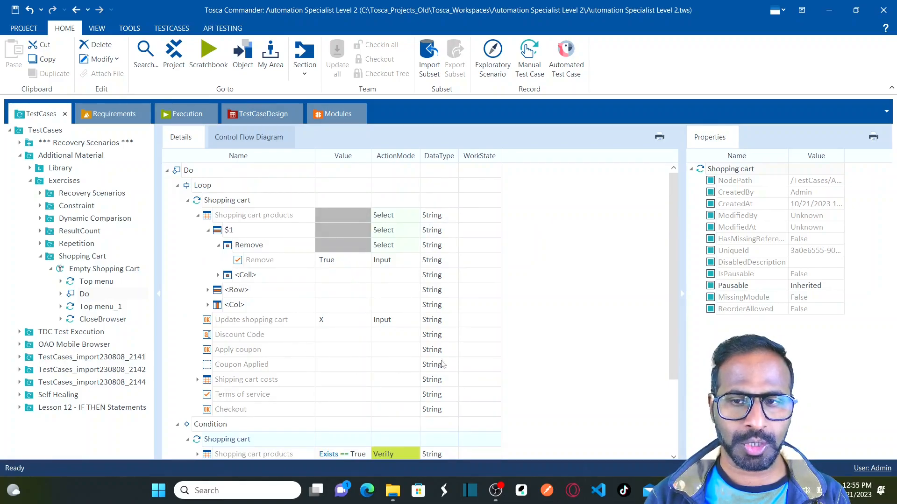
{"action": "left_click_drag", "start_coordinate": [673, 249], "coordinate": [671, 352]}
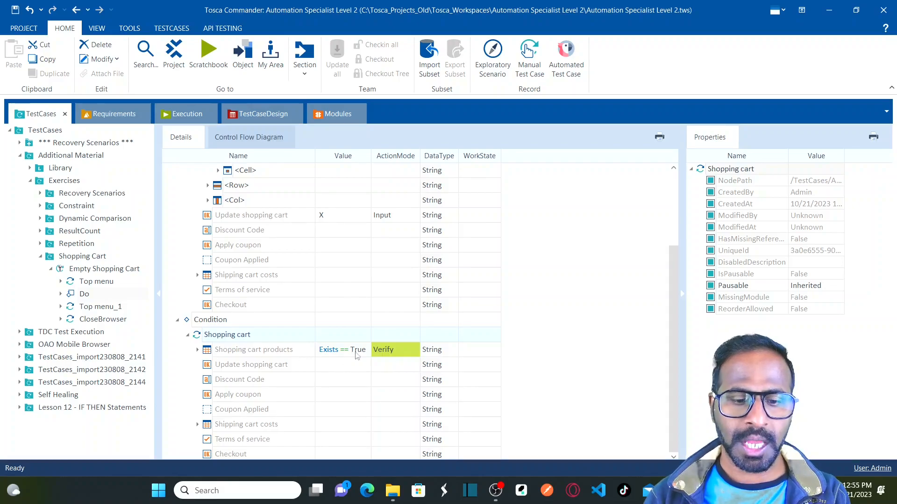
{"action": "key", "text": "alt+Tab"}
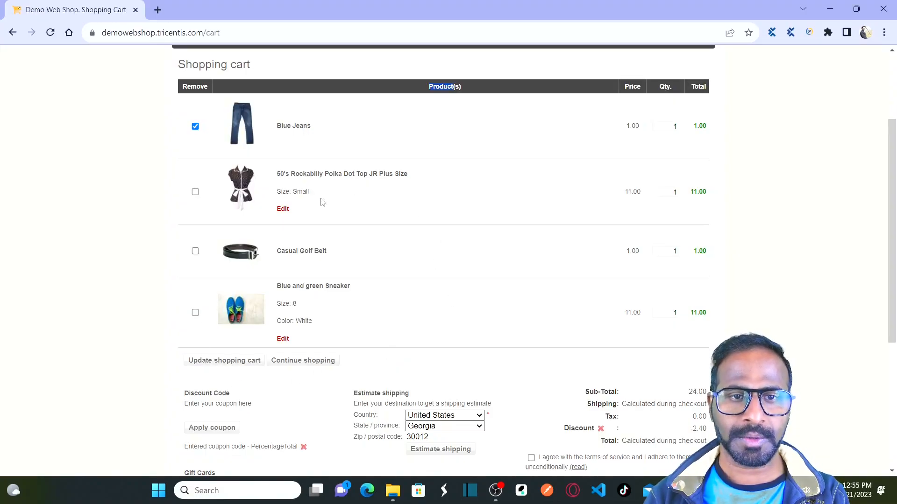
{"action": "key", "text": "alt+Tab"}
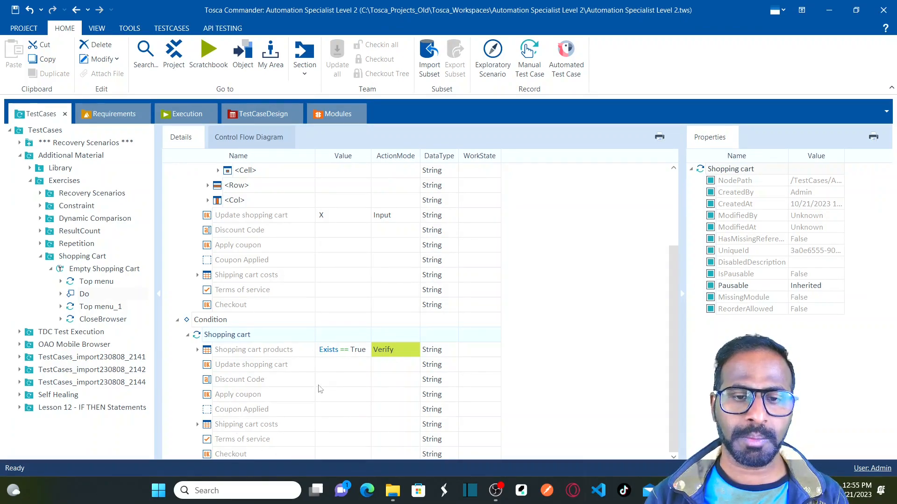
{"action": "left_click", "coordinate": [674, 192]}
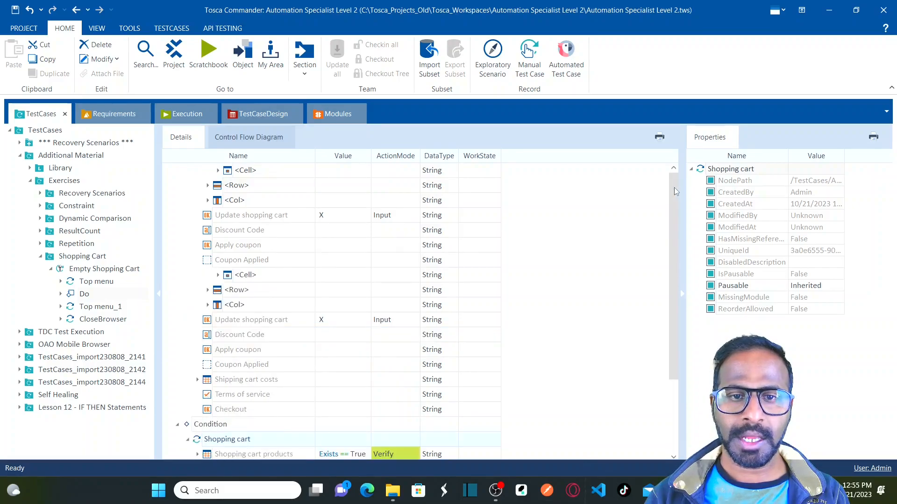
{"action": "scroll", "coordinate": [674, 187], "scroll_direction": "up", "scroll_amount": 3}
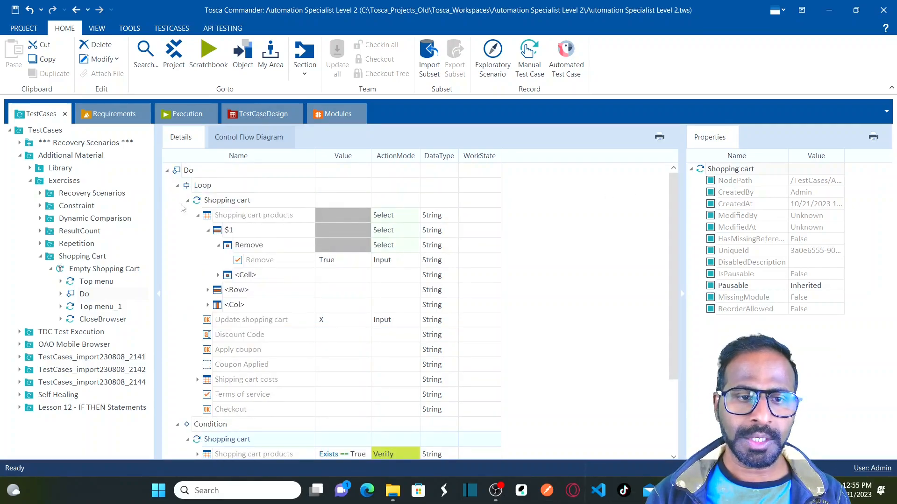
Step: Open the details of the Empty Shopping Cart test case and check its Loop's Remove value against the cart page in Chrome
{"action": "left_click", "coordinate": [96, 270]}
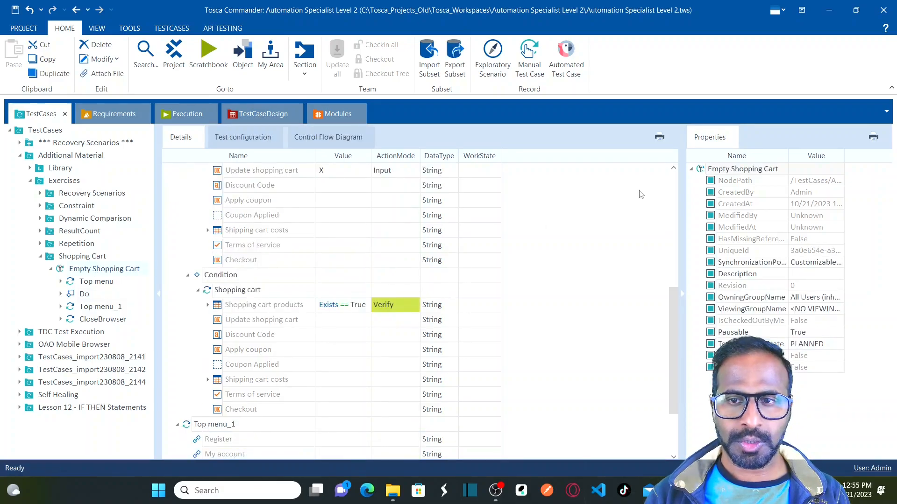
{"action": "left_click", "coordinate": [673, 192]}
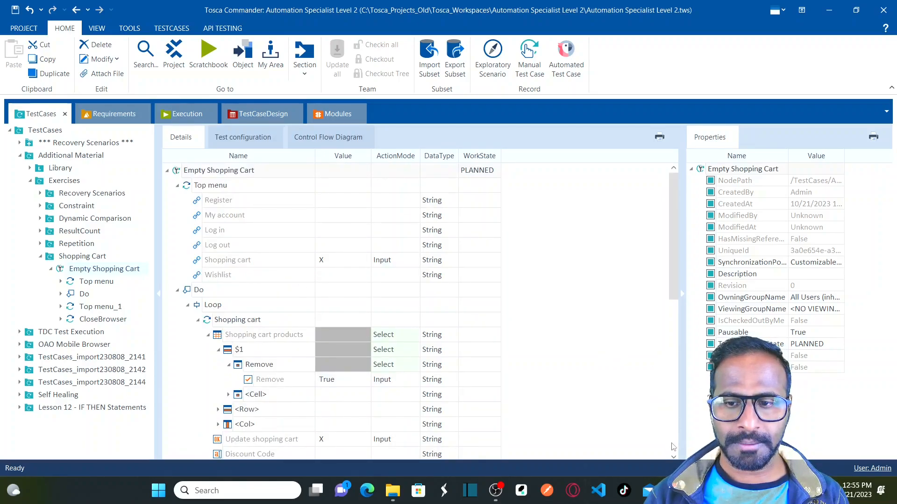
{"action": "left_click_drag", "start_coordinate": [674, 457], "coordinate": [674, 457]}
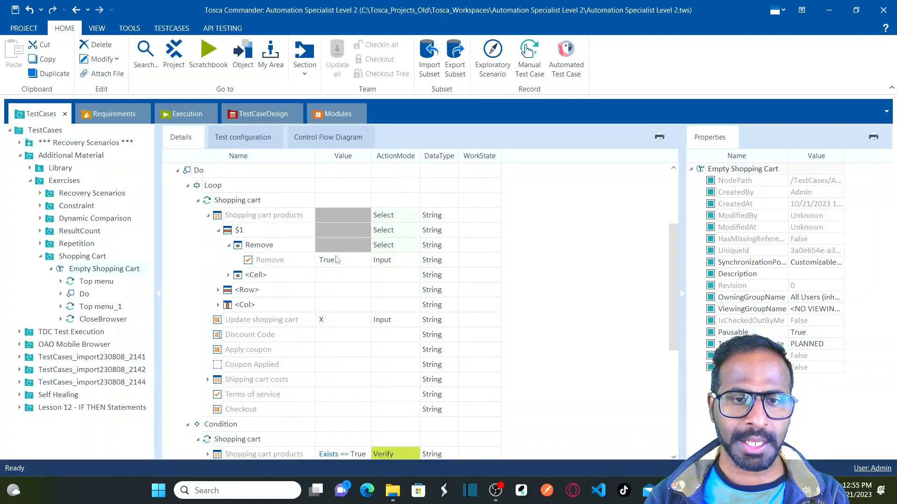
{"action": "key", "text": "alt+Tab"}
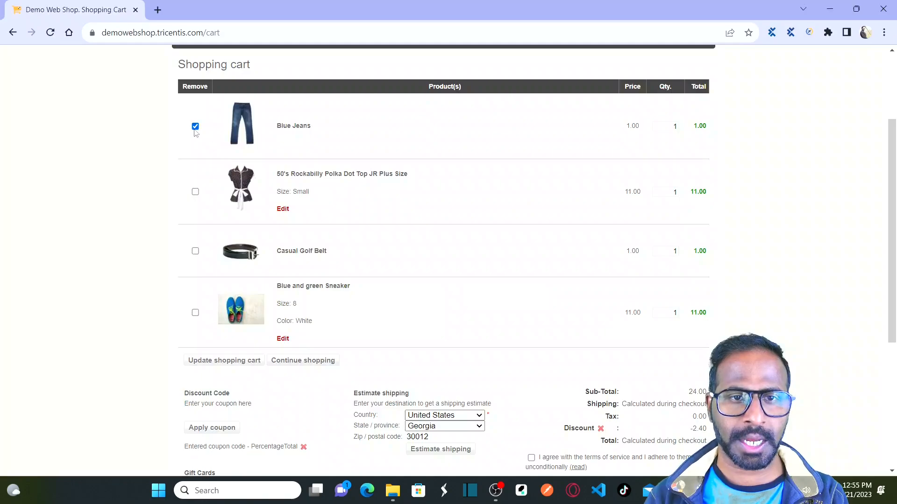
{"action": "key", "text": "alt+Tab"}
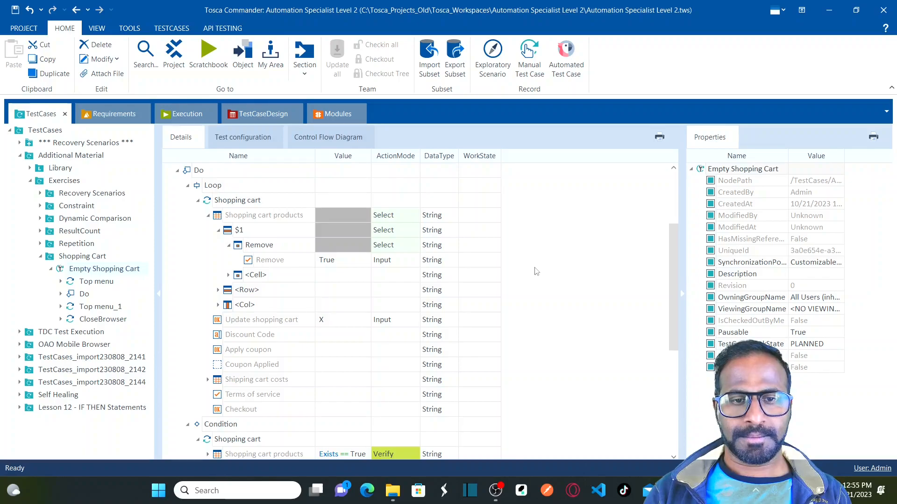
{"action": "key", "text": "alt+Tab"}
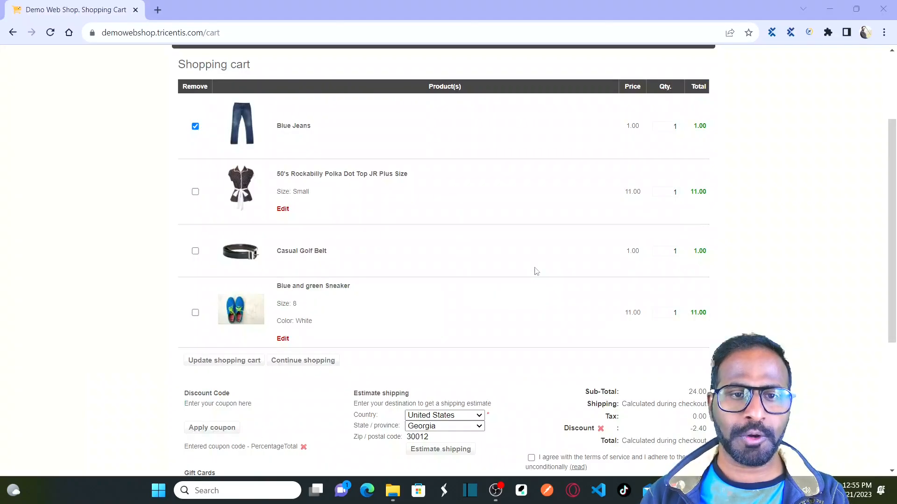
{"action": "key", "text": "alt+Tab"}
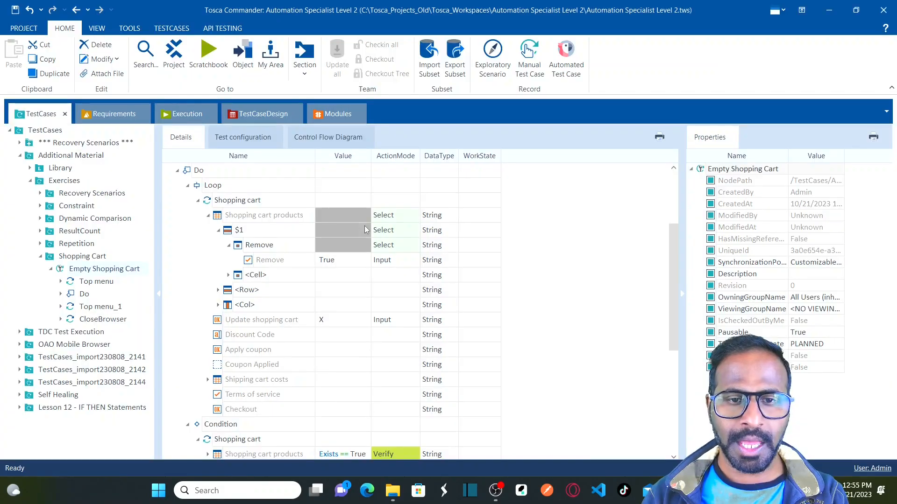
Step: Review the whole Empty Shopping Cart test case, from the Loop and Condition to the Log out and CloseBrowser steps
{"action": "left_click", "coordinate": [673, 457]}
{"action": "left_click", "coordinate": [673, 458]}
{"action": "left_click", "coordinate": [673, 457]}
{"action": "left_click", "coordinate": [673, 457]}
{"action": "left_click", "coordinate": [673, 457]}
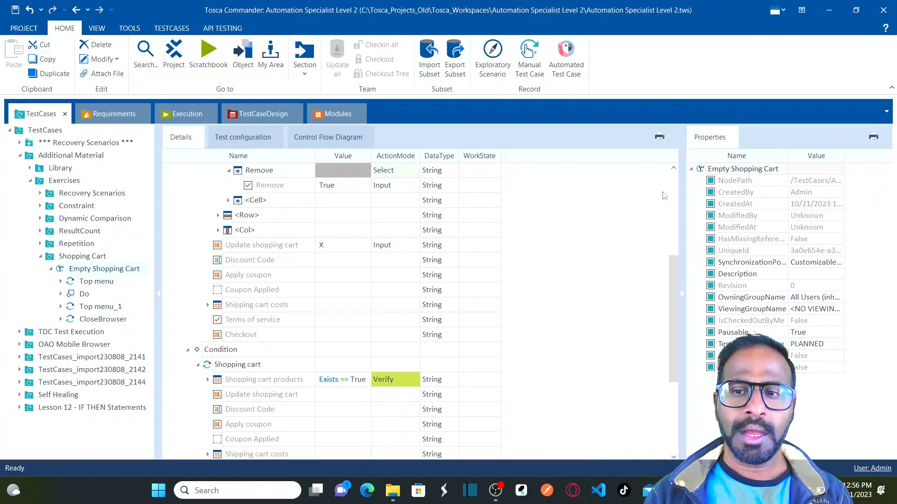
{"action": "left_click", "coordinate": [676, 170]}
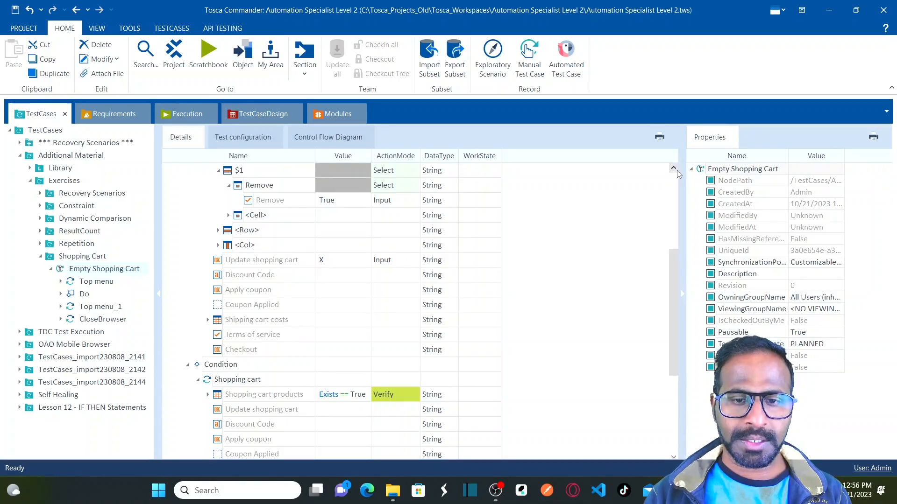
{"action": "left_click", "coordinate": [675, 169]}
{"action": "left_click", "coordinate": [676, 169]}
{"action": "left_click", "coordinate": [676, 169]}
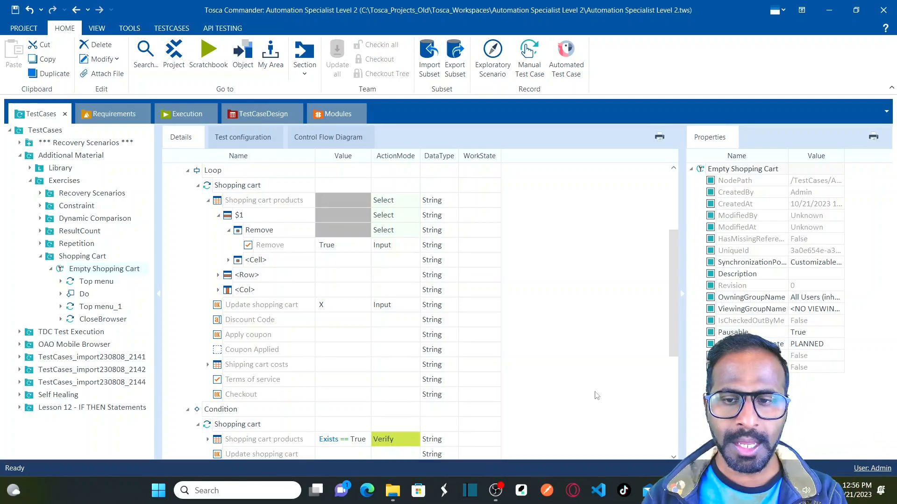
{"action": "left_click_drag", "start_coordinate": [672, 306], "coordinate": [671, 422]}
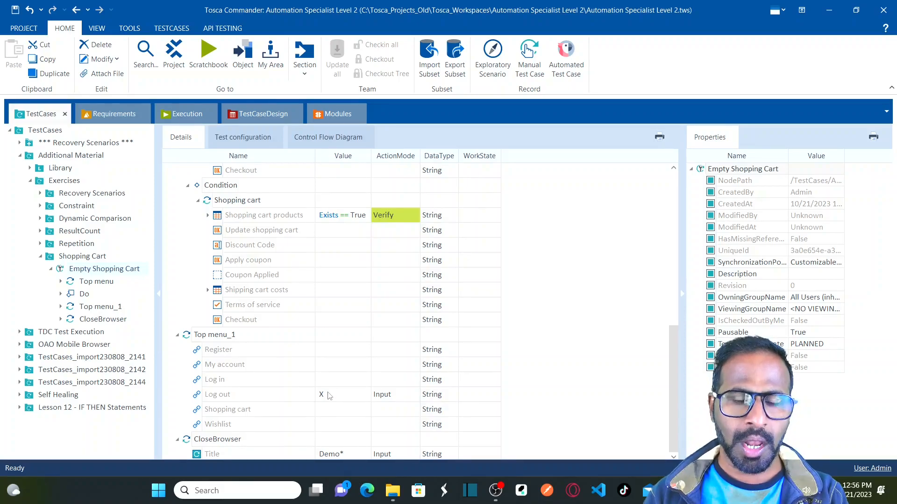
{"action": "key", "text": "alt+Tab"}
{"action": "key", "text": "alt+Tab"}
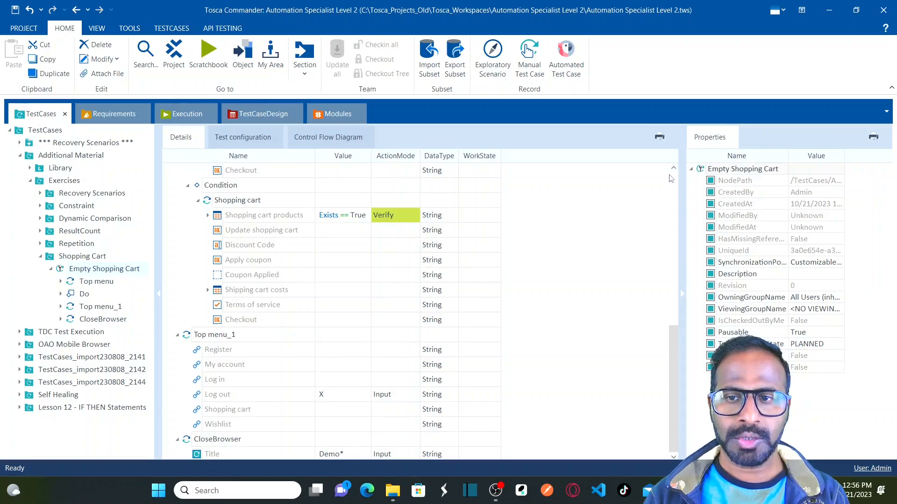
{"action": "scroll", "coordinate": [673, 184], "scroll_direction": "up", "scroll_amount": 8}
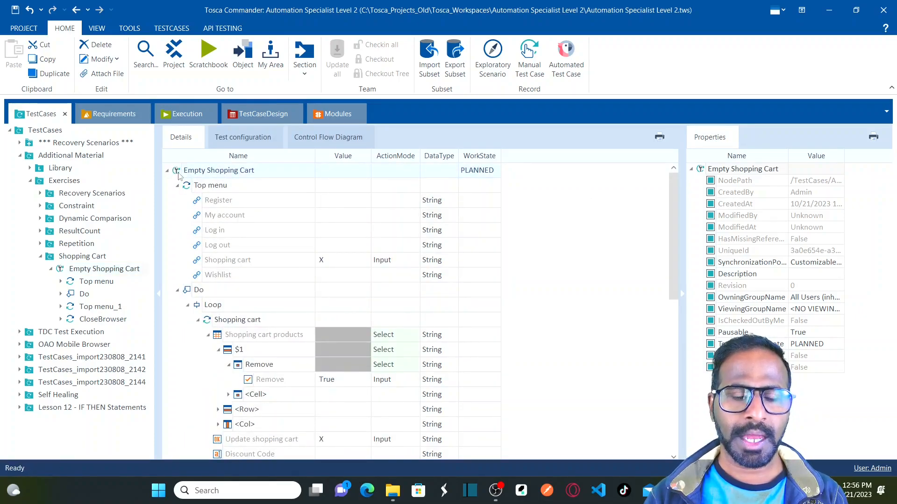
Step: Switch to Chrome, clear the removal mark on Blue Jeans and open the Demo Web Shop home page
{"action": "key", "text": "alt+Tab"}
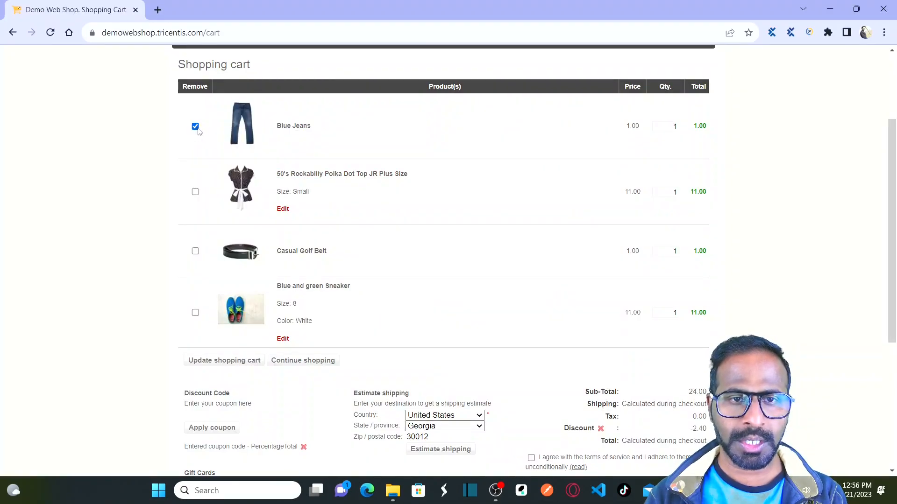
{"action": "scroll", "coordinate": [889, 220], "scroll_direction": "up", "scroll_amount": 2}
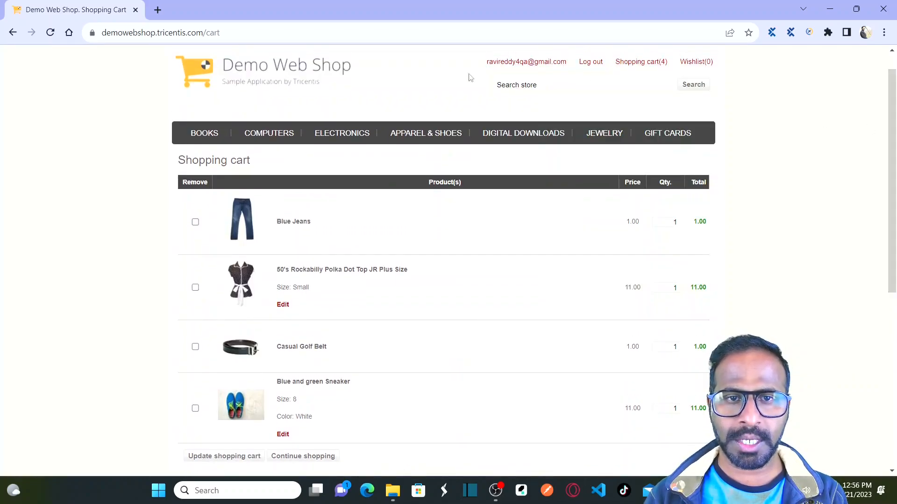
{"action": "left_click", "coordinate": [288, 71]}
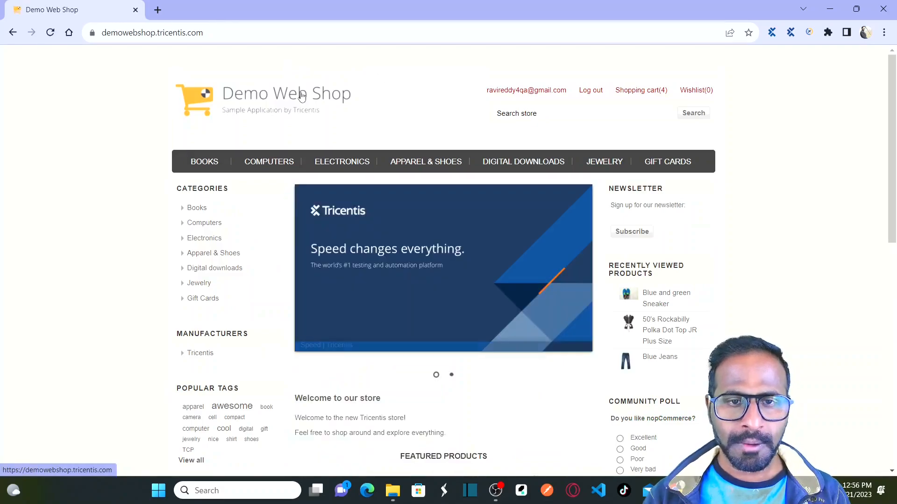
Step: Return to Tosca Commander, run the Empty Shopping Cart test case in the ScratchBook and bring up its execution results
{"action": "key", "text": "alt+Tab"}
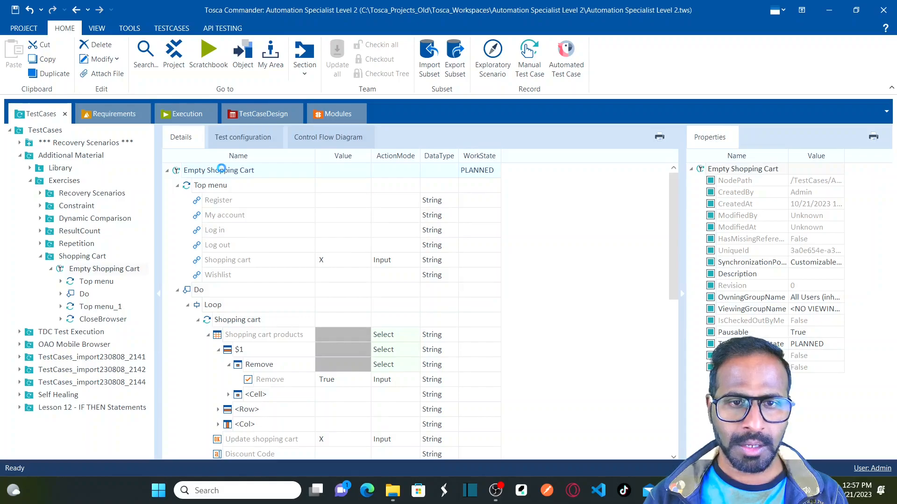
{"action": "right_click", "coordinate": [223, 172]}
{"action": "left_click", "coordinate": [257, 203]}
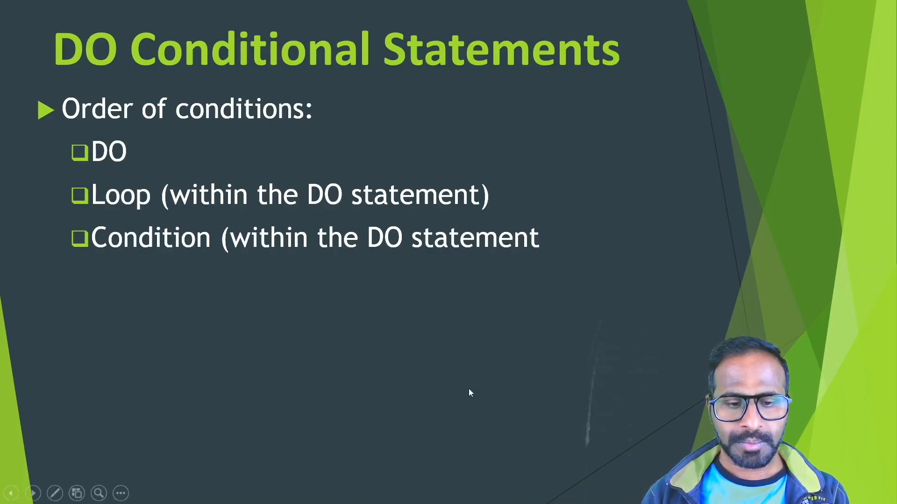
{"action": "key", "text": "alt+Tab"}
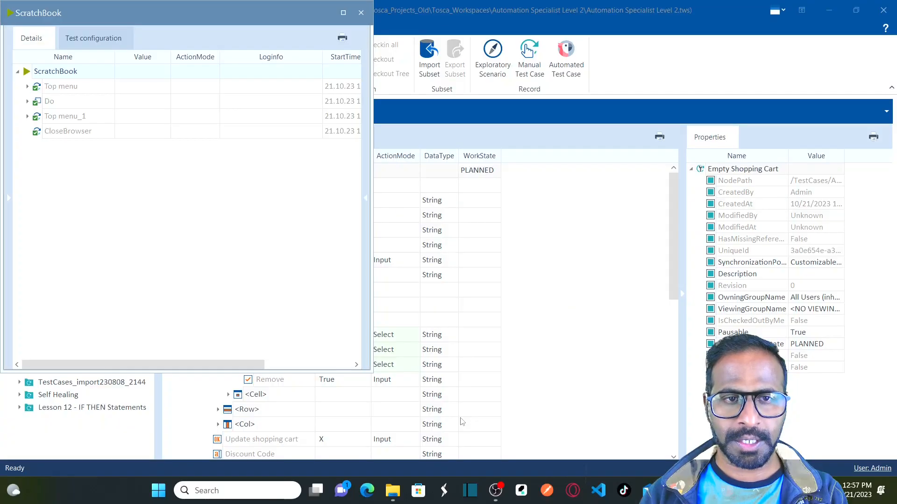
Step: Expand the Do results in the ScratchBook to show the Loop and Condition entries of Repetition 1
{"action": "left_click", "coordinate": [27, 101]}
{"action": "left_click", "coordinate": [37, 116]}
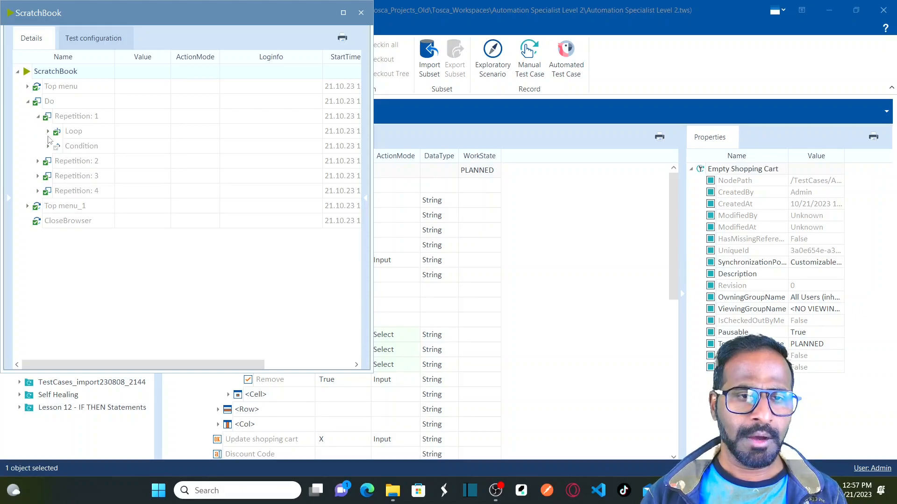
{"action": "left_click", "coordinate": [48, 132]}
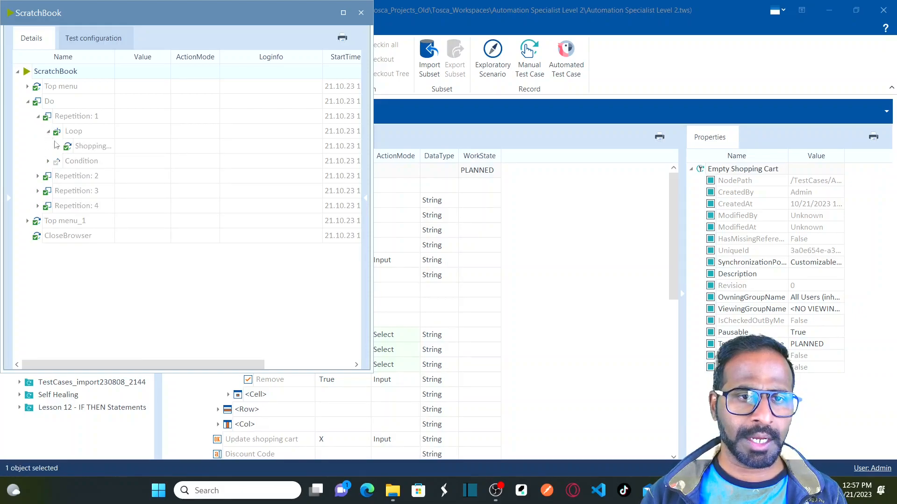
{"action": "left_click", "coordinate": [59, 147]}
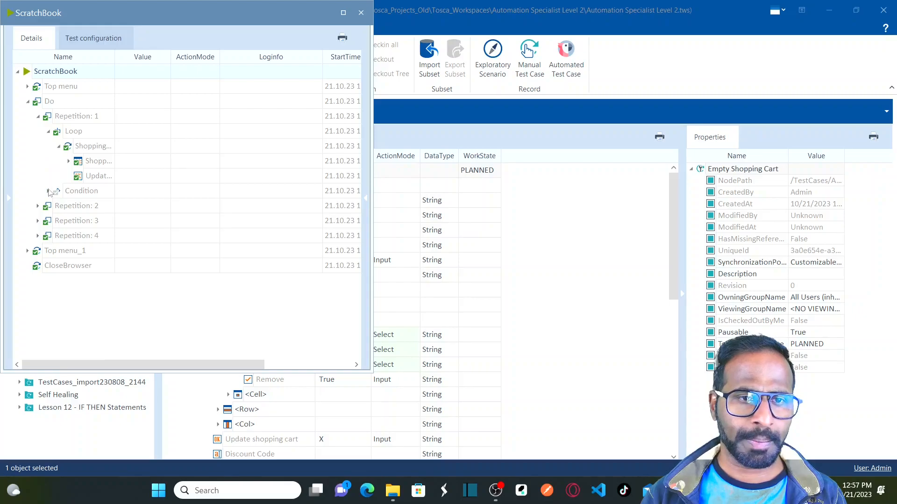
{"action": "left_click", "coordinate": [48, 192]}
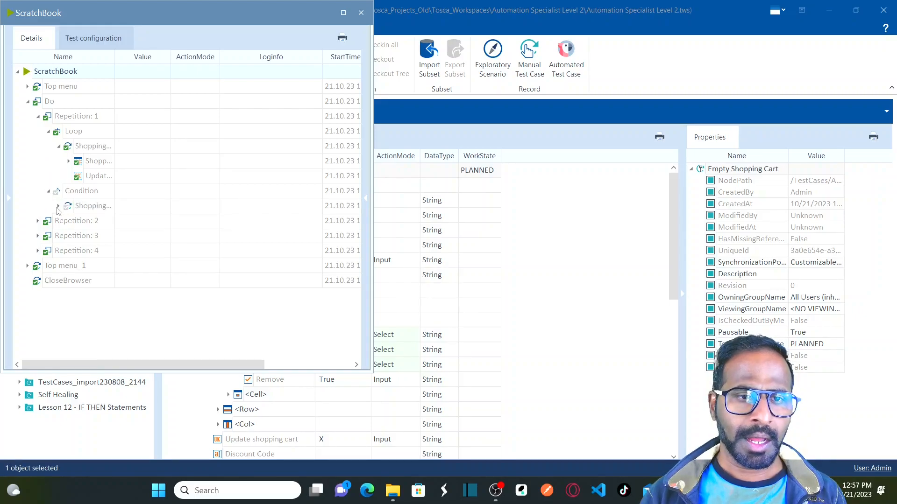
{"action": "left_click", "coordinate": [58, 207]}
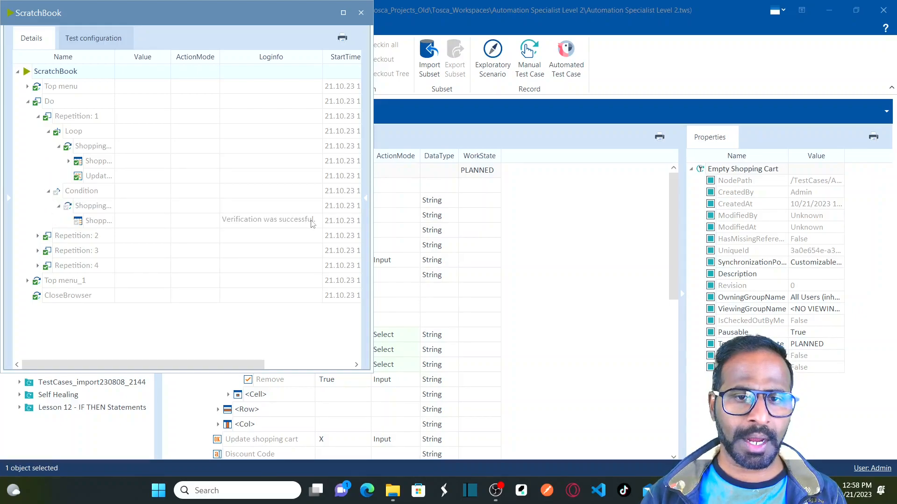
Step: Enlarge the ScratchBook results with full step names and read the full Loginfo of Repetition 1's Condition check
{"action": "left_click", "coordinate": [318, 223]}
{"action": "left_click", "coordinate": [318, 221]}
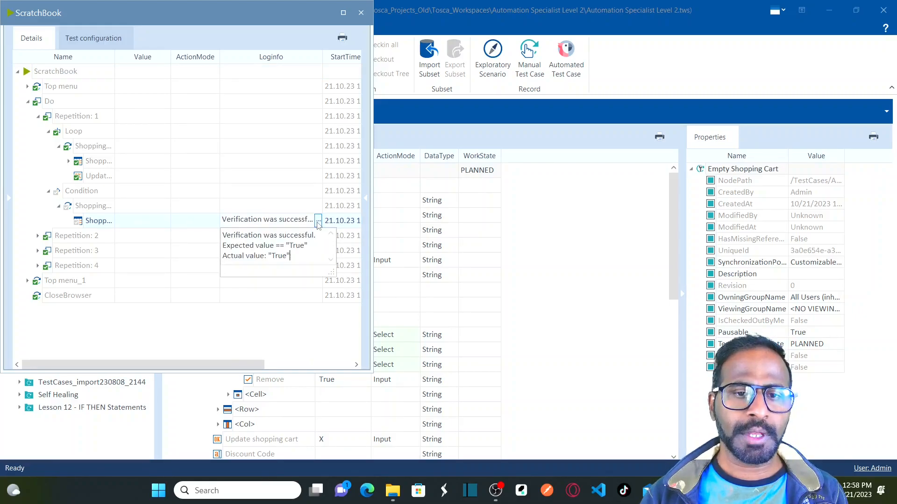
{"action": "double_click", "coordinate": [113, 56]}
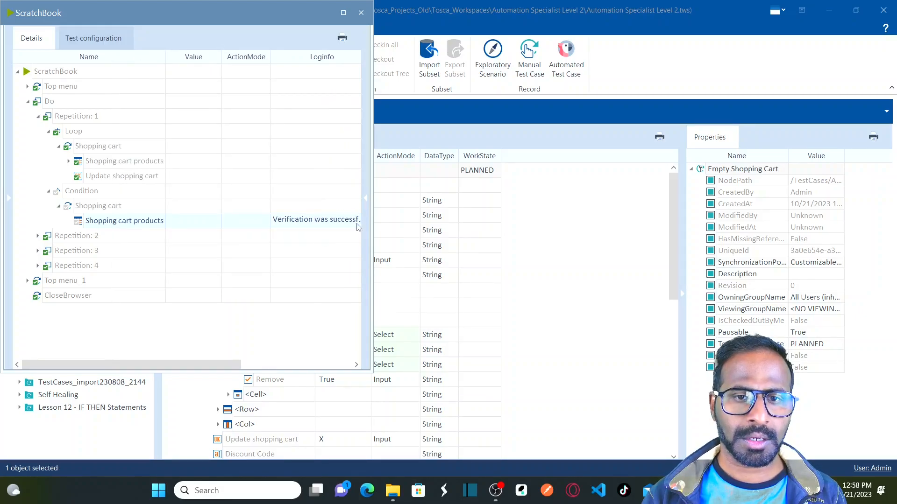
{"action": "left_click", "coordinate": [343, 13]}
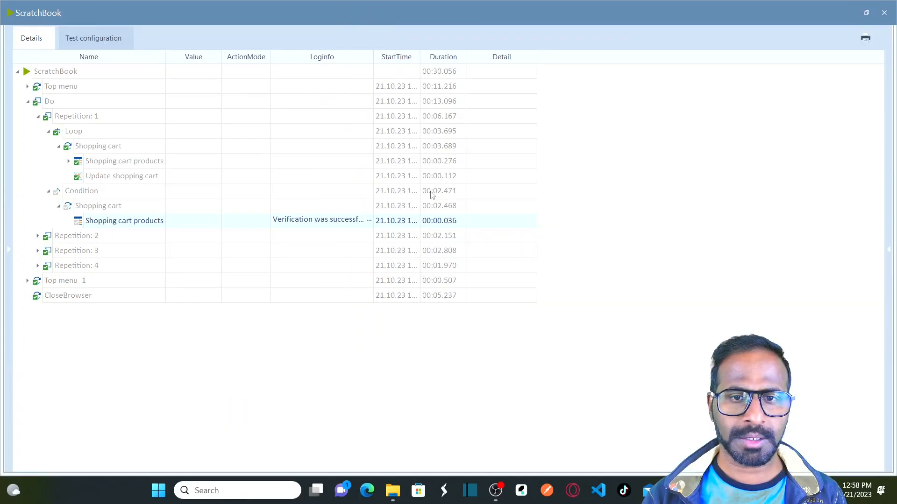
{"action": "left_click", "coordinate": [369, 220]}
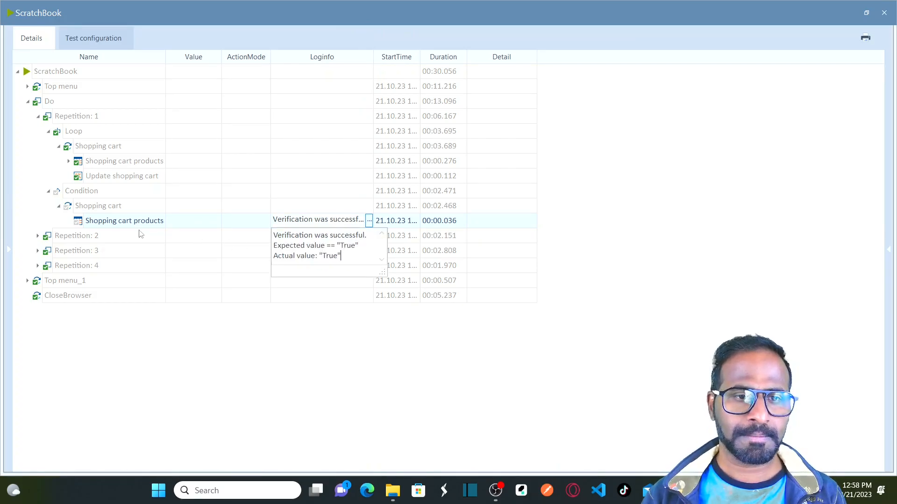
Step: Expand Repetition 2 and Repetition 4, and read the full Loginfo of the Shopping cart products check in Repetition 4's Condition
{"action": "left_click", "coordinate": [39, 236]}
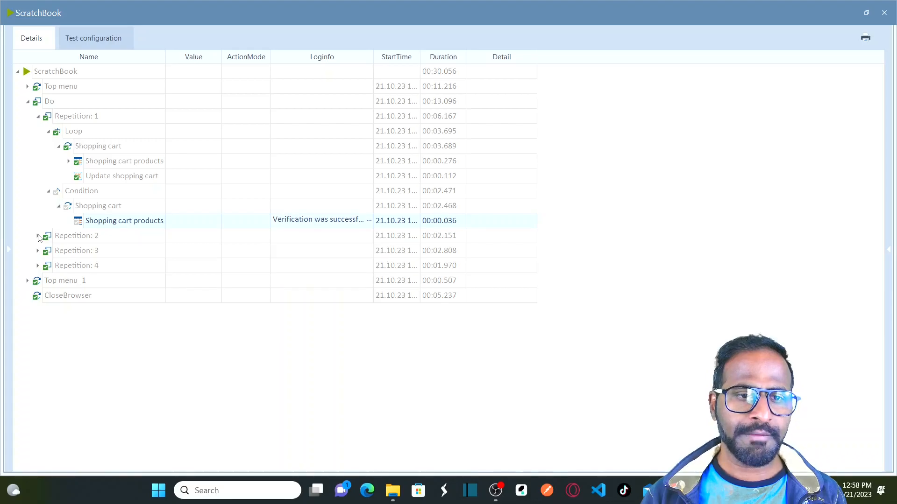
{"action": "left_click", "coordinate": [38, 237]}
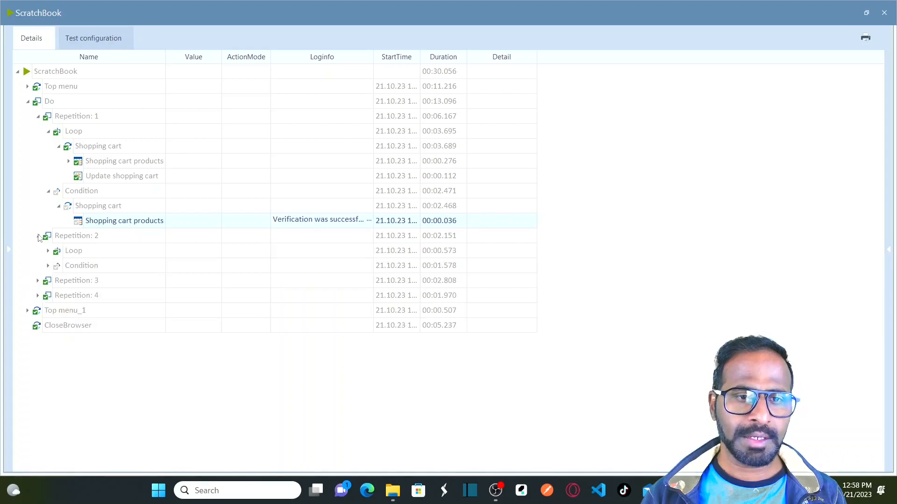
{"action": "left_click", "coordinate": [38, 296]}
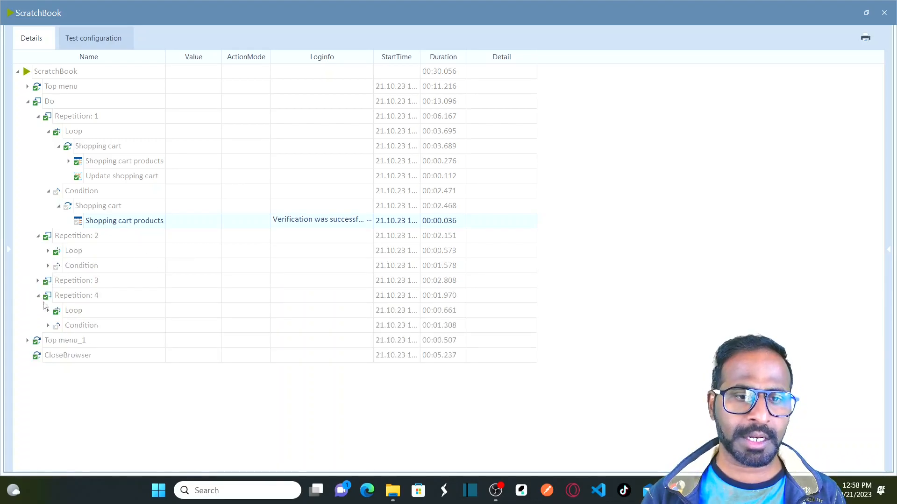
{"action": "left_click", "coordinate": [48, 312]}
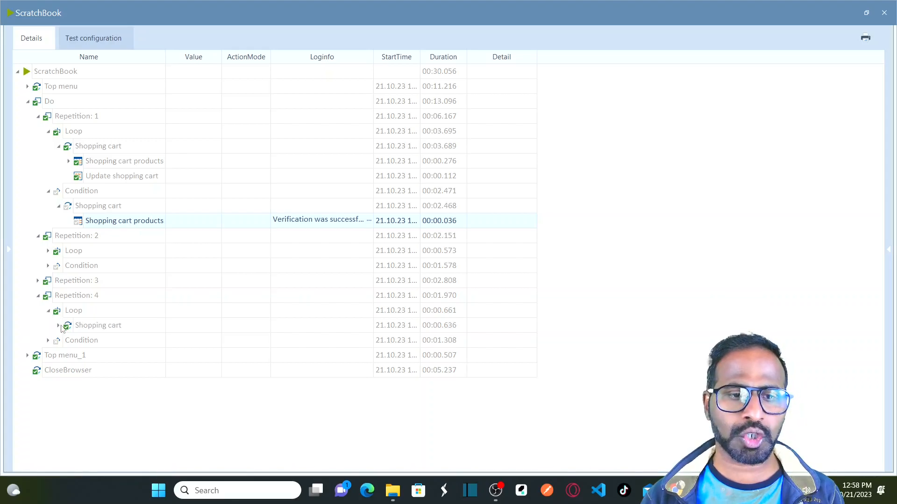
{"action": "left_click", "coordinate": [59, 325]}
{"action": "left_click", "coordinate": [48, 372]}
{"action": "left_click", "coordinate": [58, 386]}
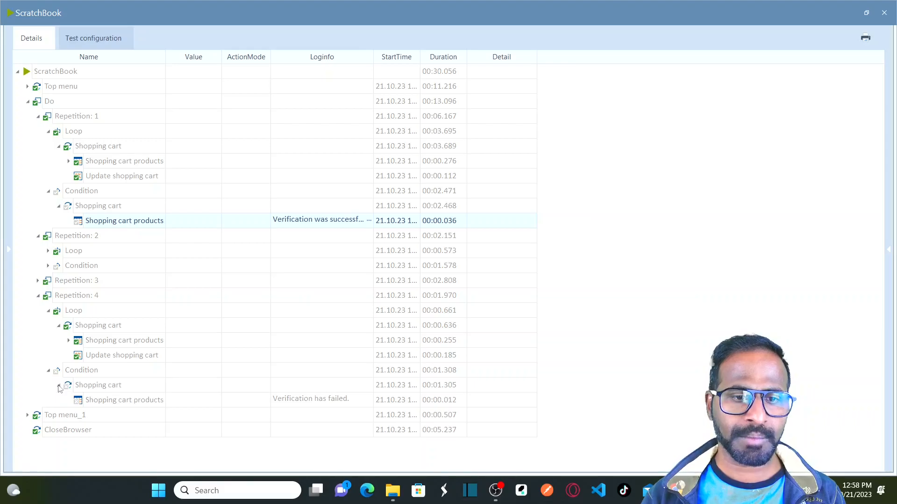
{"action": "left_click", "coordinate": [369, 403]}
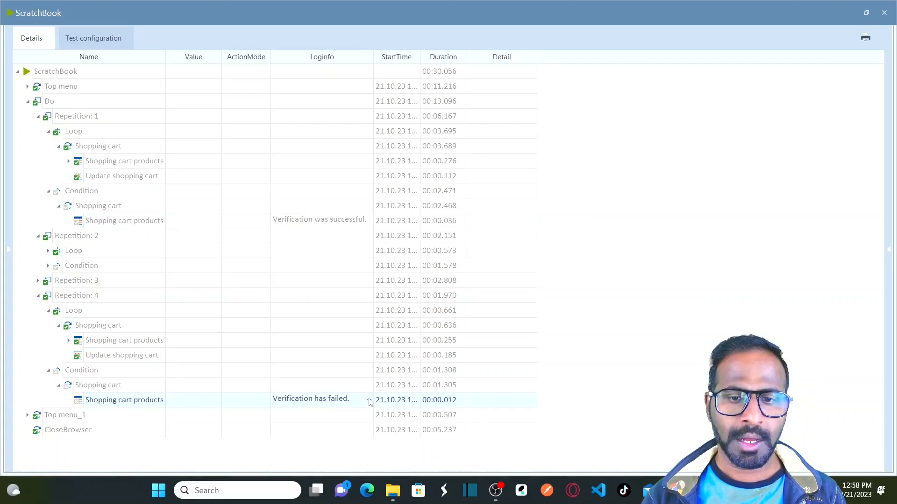
{"action": "left_click", "coordinate": [369, 400]}
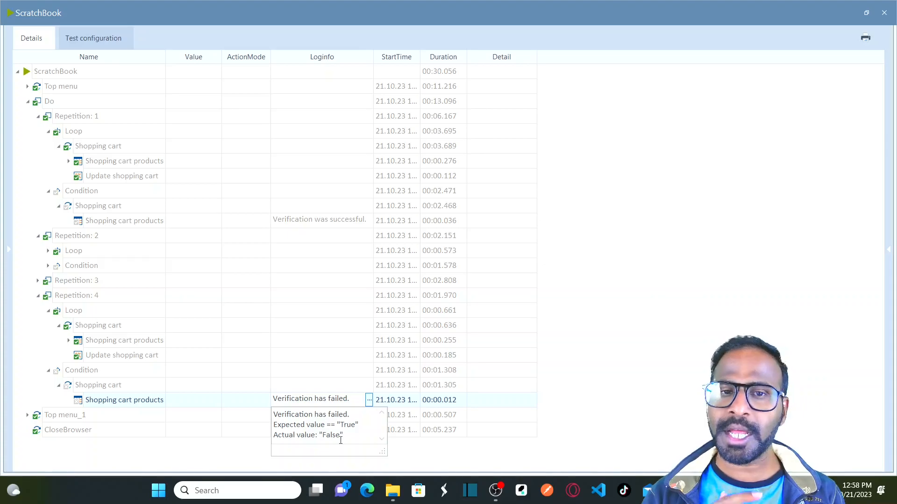
{"action": "left_click", "coordinate": [155, 237]}
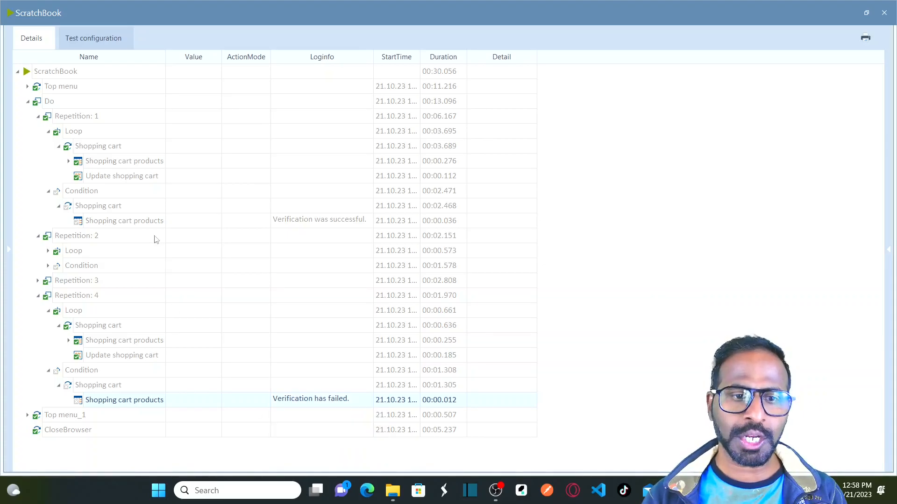
Step: Close the ScratchBook results after checking the Log out entry of Top menu_1, and switch to the DO Conditional Statements slide
{"action": "left_click", "coordinate": [27, 415]}
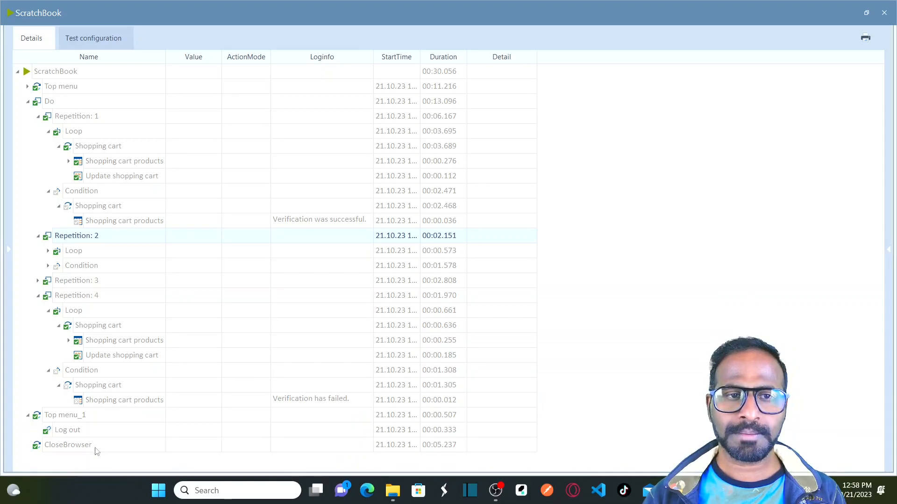
{"action": "left_click", "coordinate": [883, 14]}
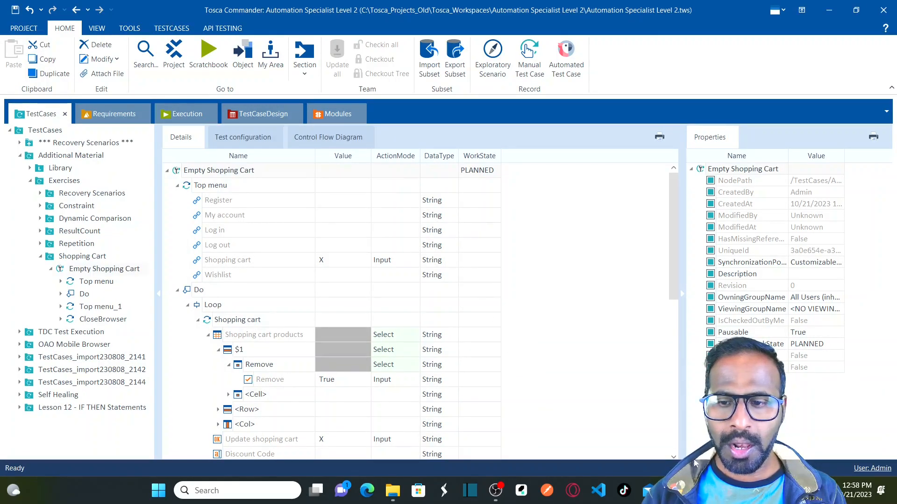
{"action": "mouse_move", "coordinate": [727, 491]}
{"action": "left_click", "coordinate": [789, 425]}
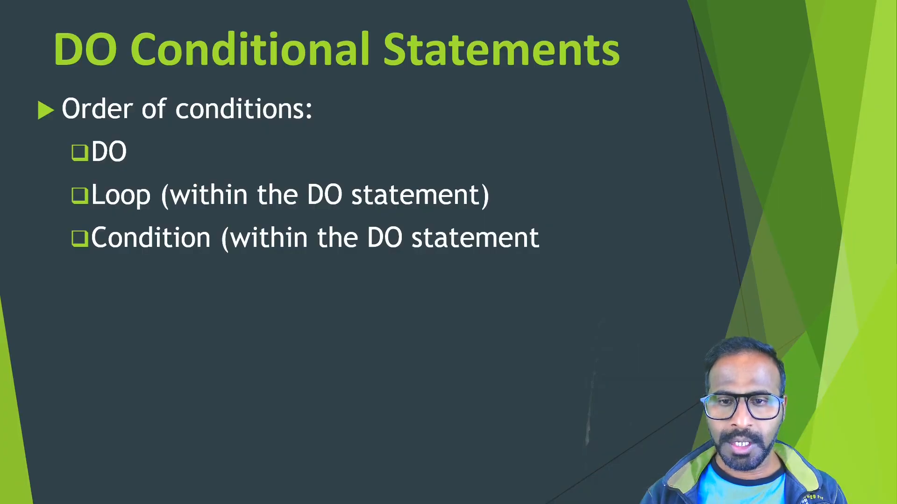